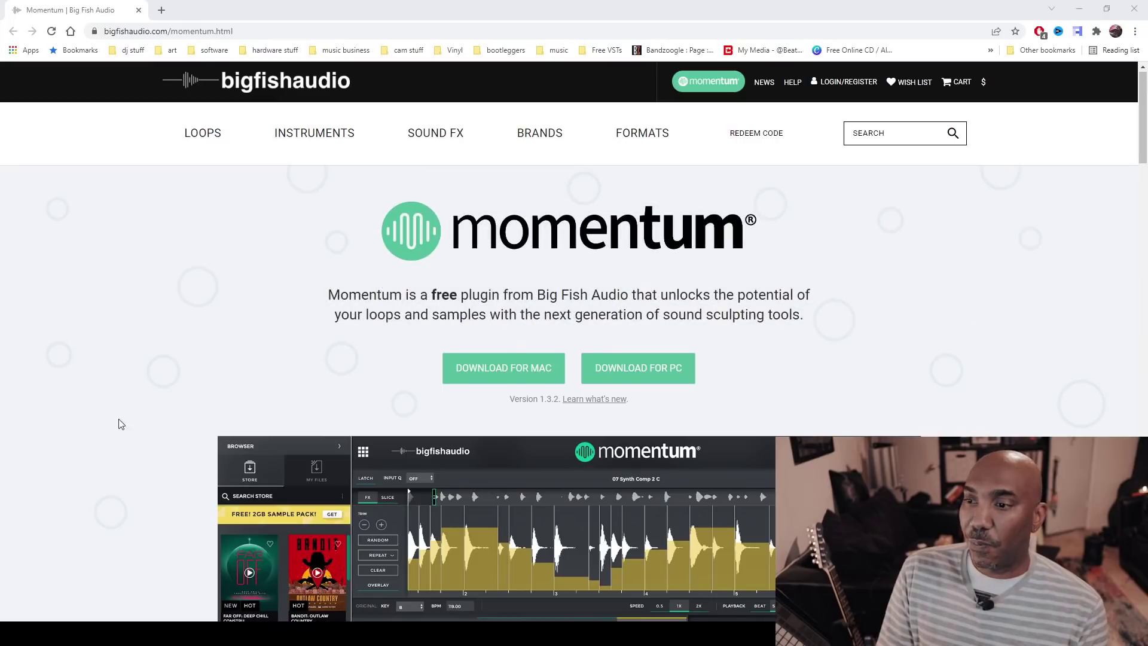
Step: Look over the Momentum plugin page on the Big Fish Audio site, including its download options and feature overview
scroll(114, 439, "down", 1)
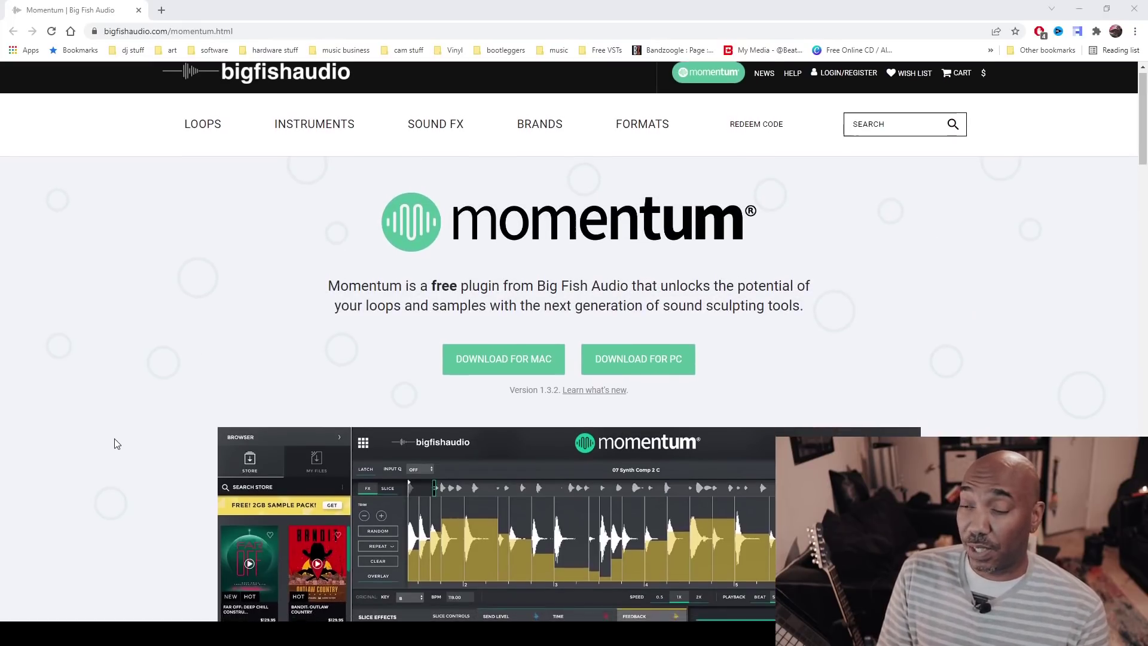
scroll(117, 444, "down", 1)
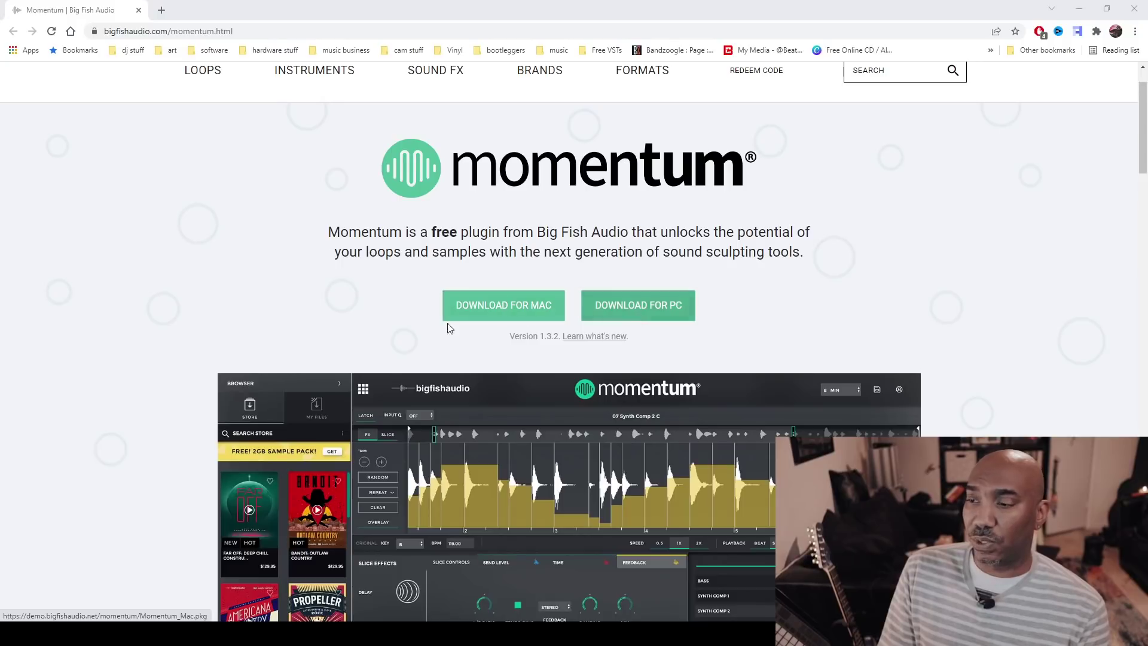
scroll(127, 310, "down", 5)
scroll(128, 309, "down", 10)
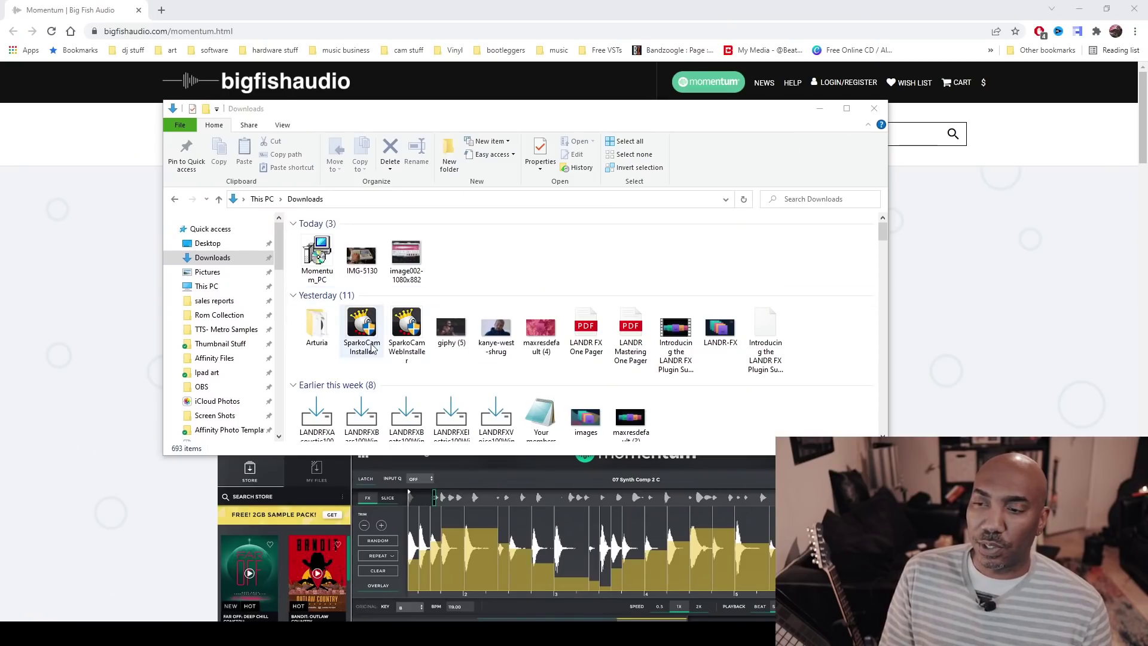
Step: Install Momentum 1.3.2 from the downloaded Momentum_PC installer, accepting the license and keeping the VST location C:\Program Files\Vstplugins\Big Fish Audio
left_click(326, 267)
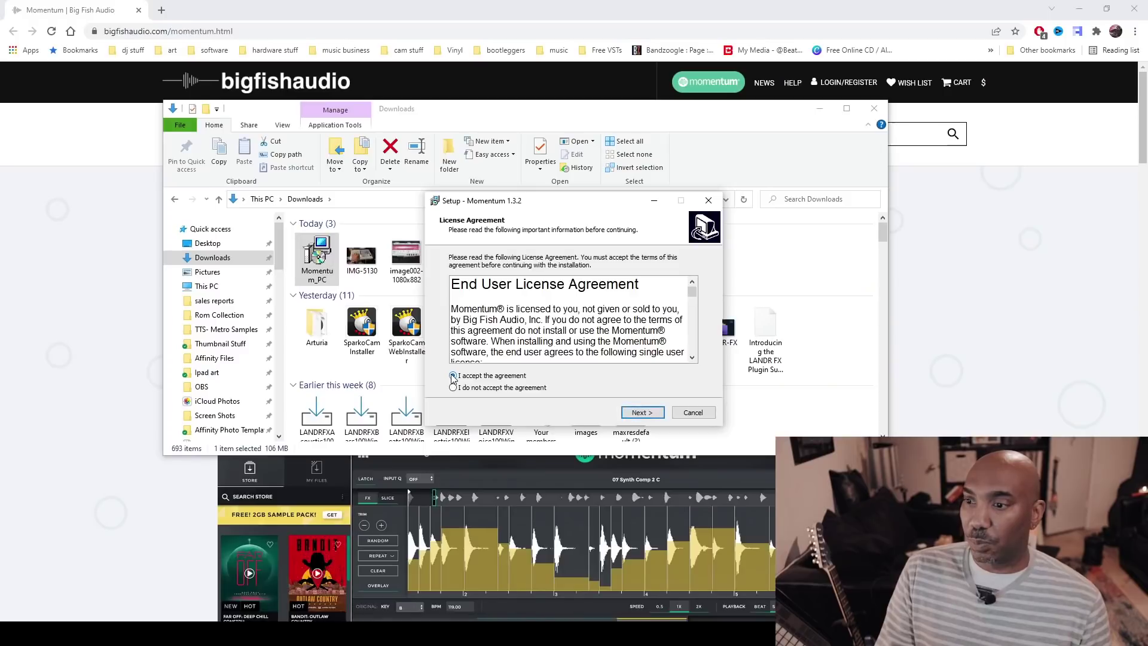
left_click(453, 376)
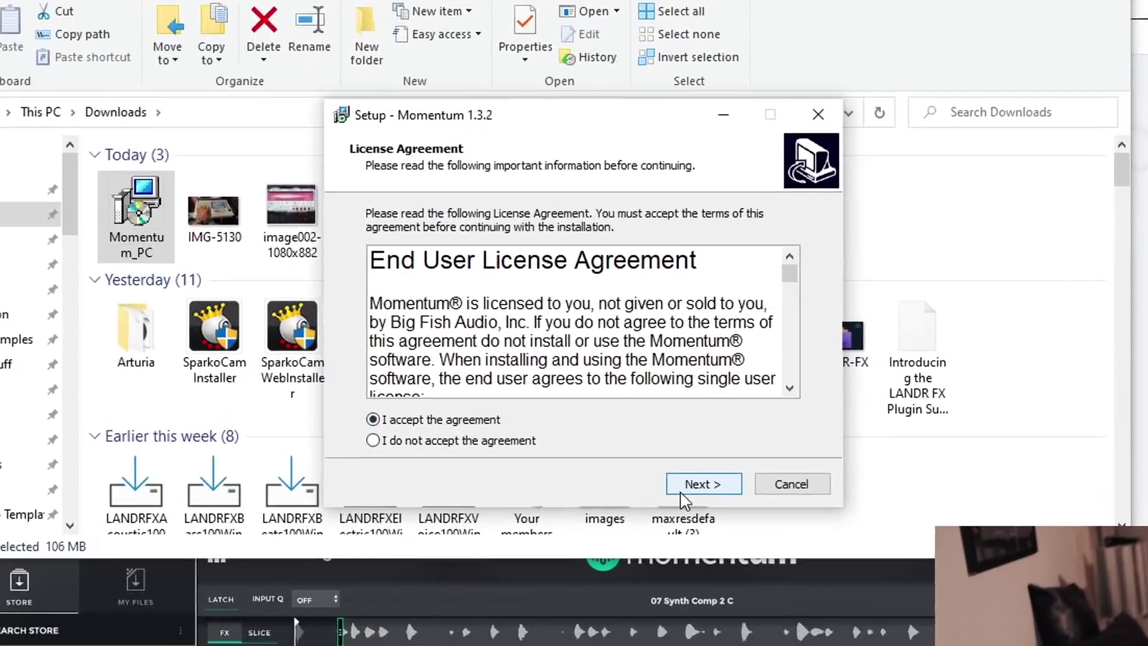
left_click(682, 491)
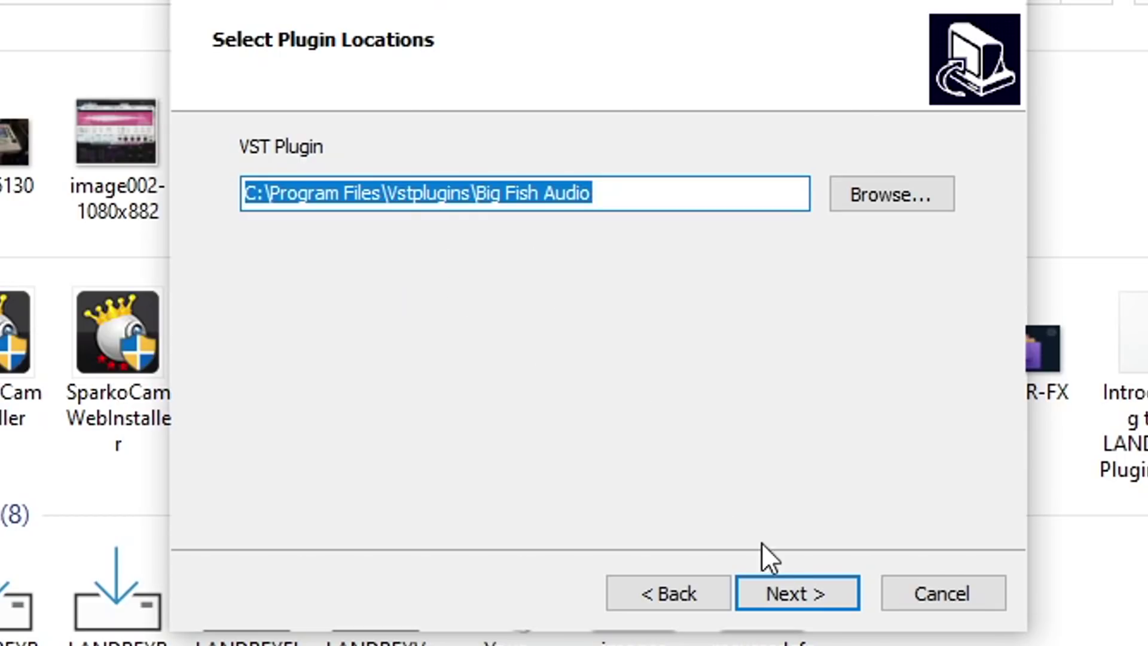
left_click(787, 596)
left_click(787, 596)
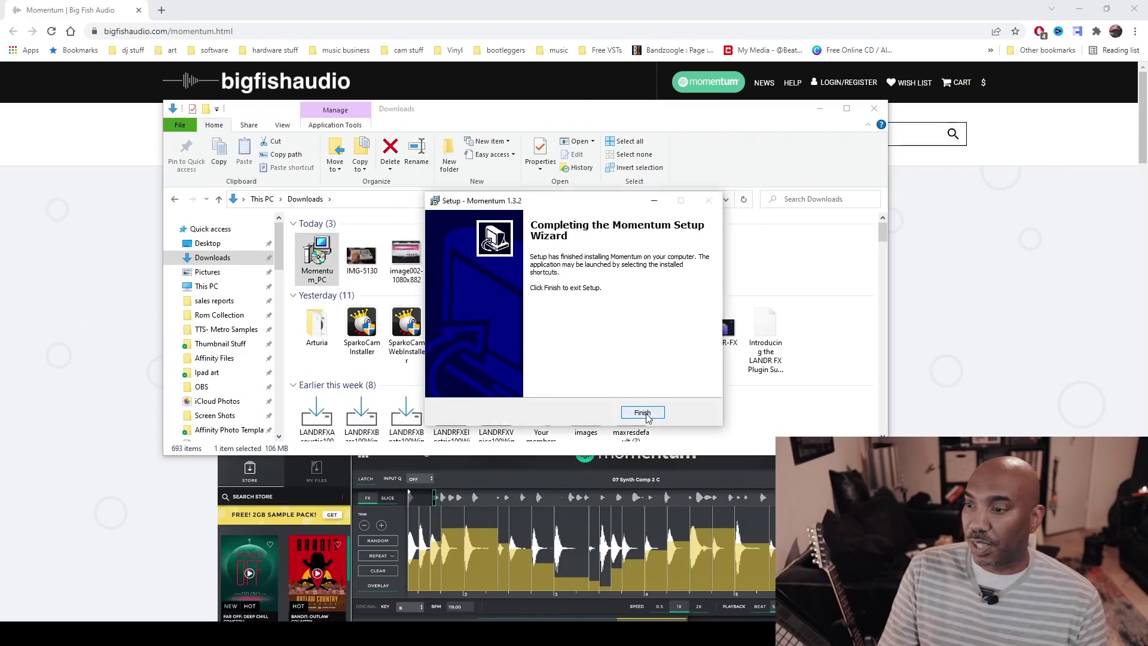
left_click(797, 593)
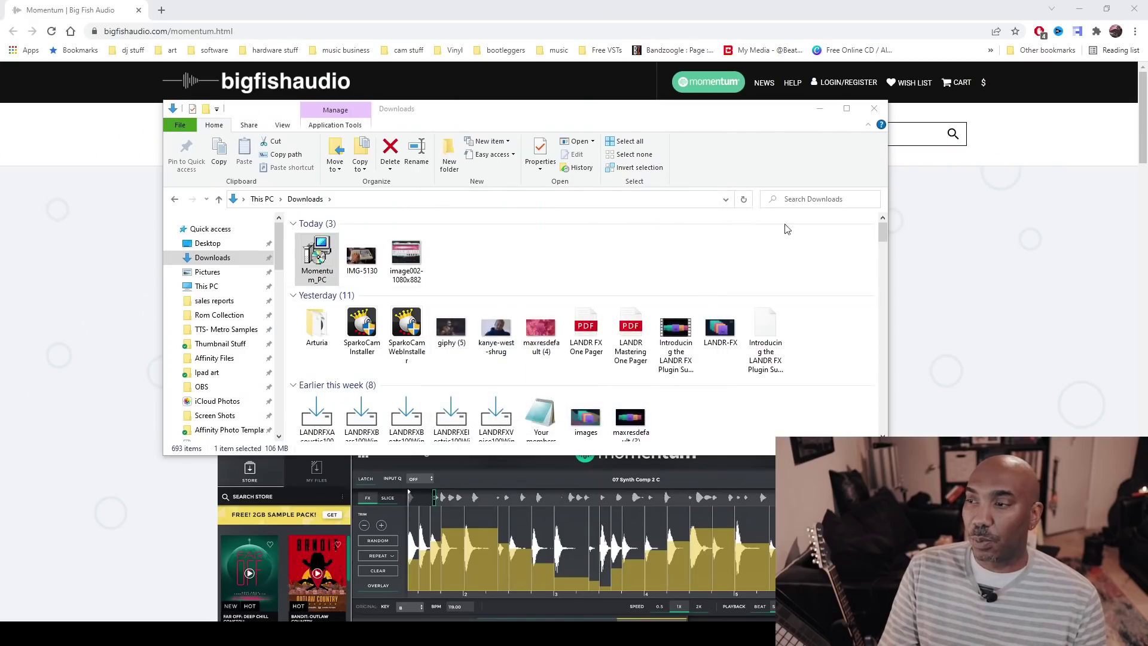
left_click(819, 109)
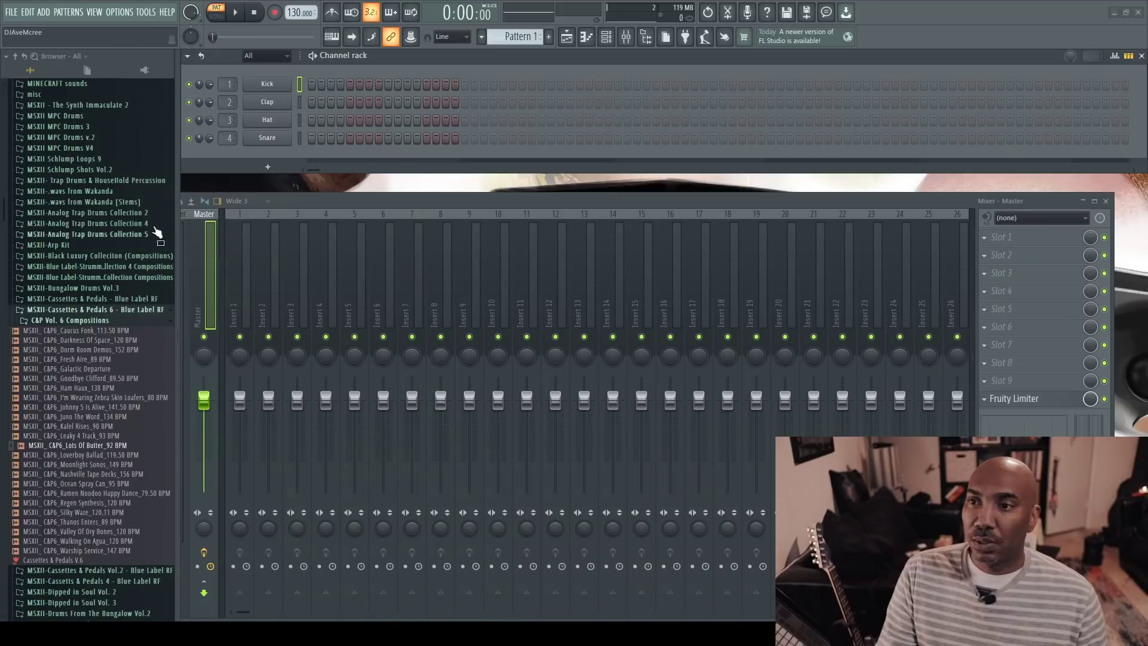
Step: Open the plugin manager in FL Studio and scan for newly installed plugins
left_click(119, 14)
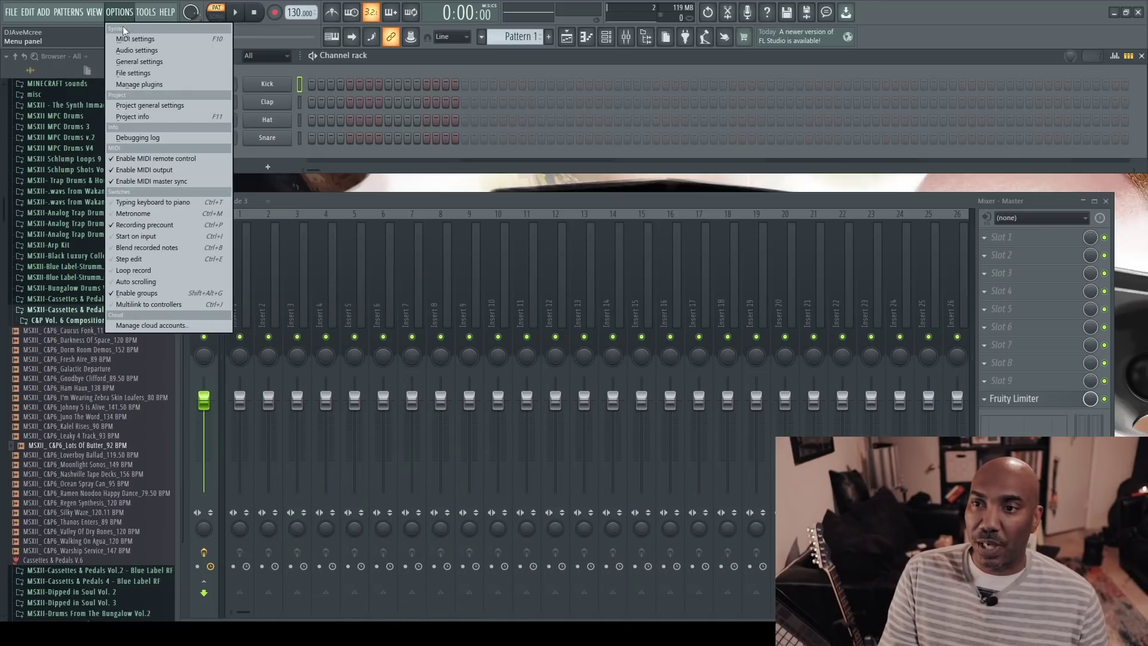
left_click(139, 85)
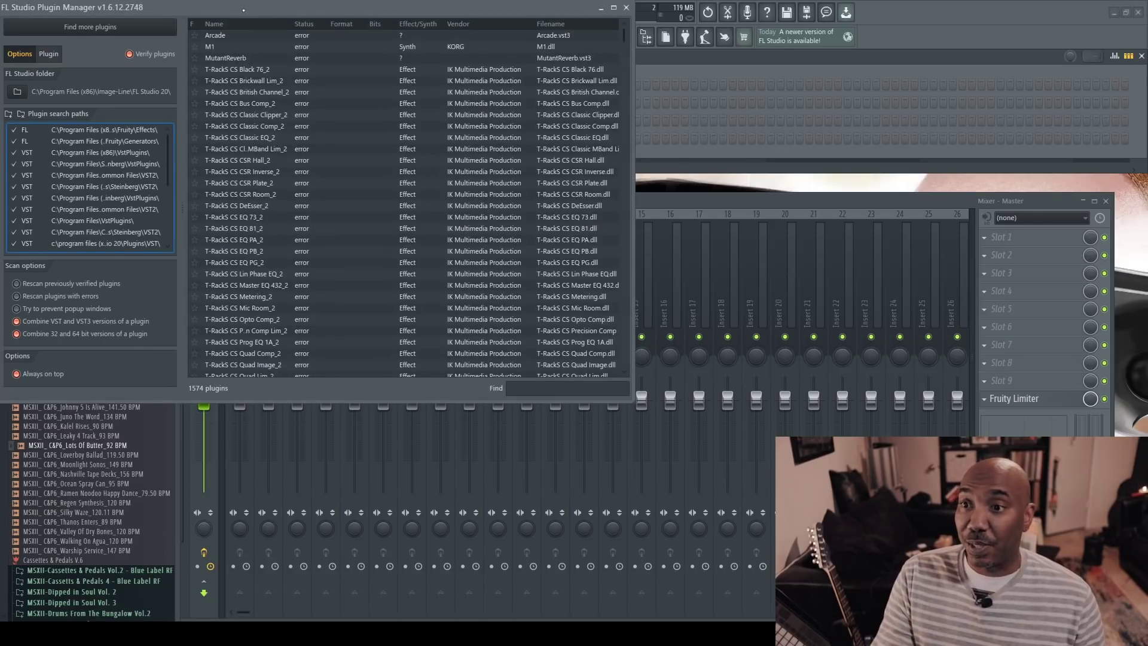
left_click_drag(243, 10, 271, 38)
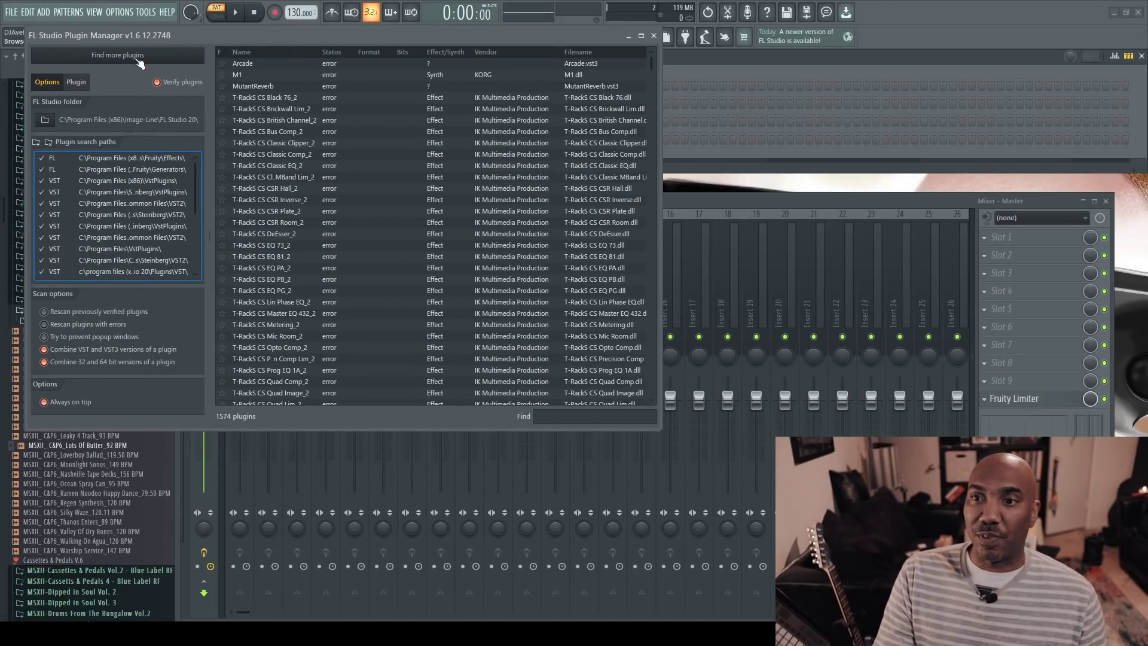
left_click(138, 60)
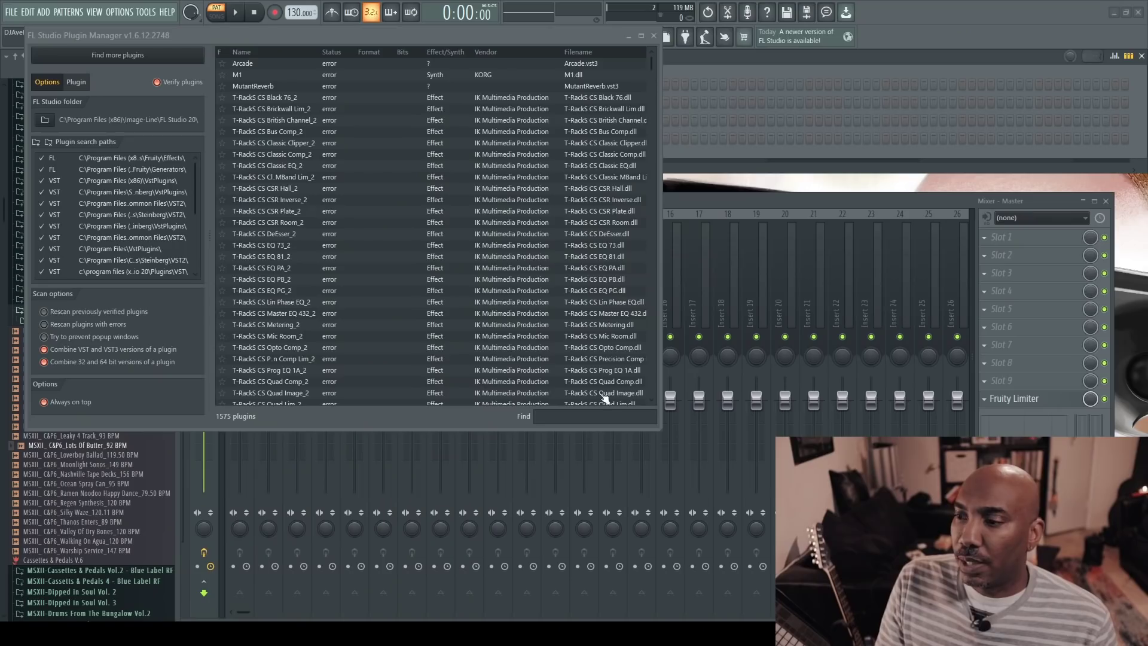
Step: Search the plugin list for "mom", mark Momentum as a favorite, and close the plugin manager
left_click(568, 415)
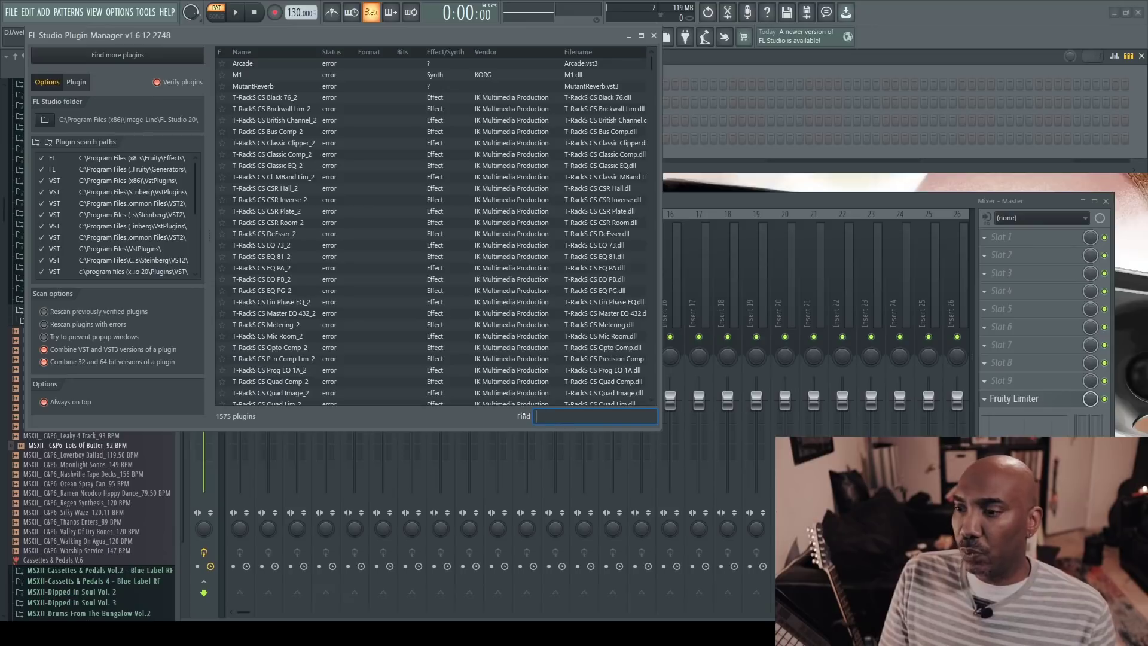
type("mom")
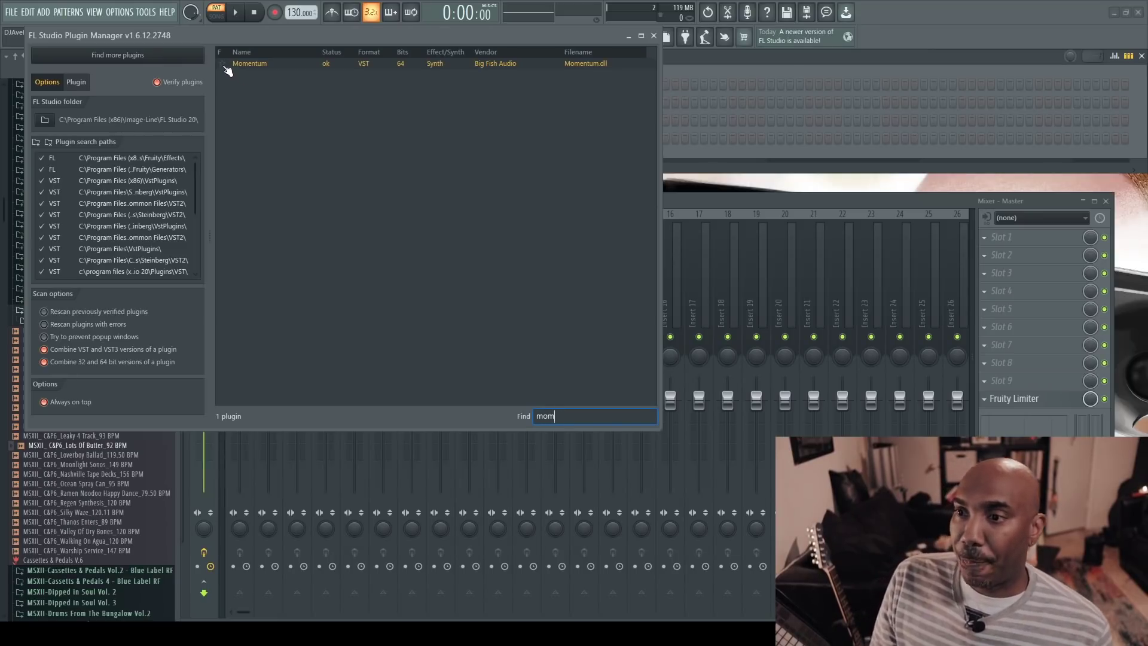
left_click(226, 66)
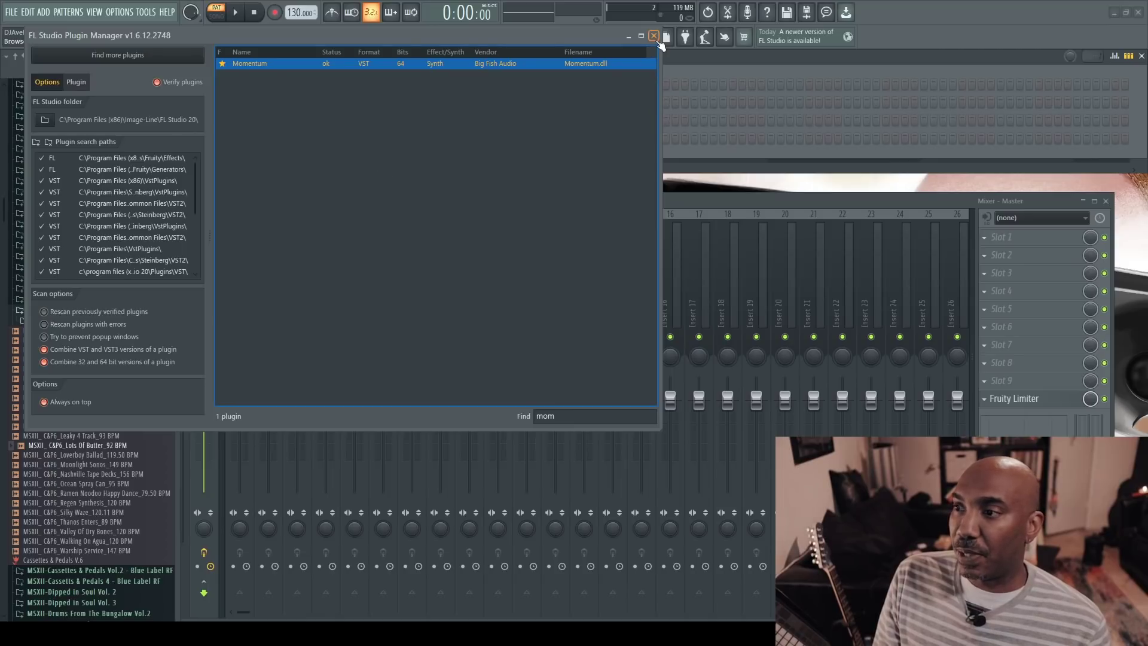
left_click(654, 36)
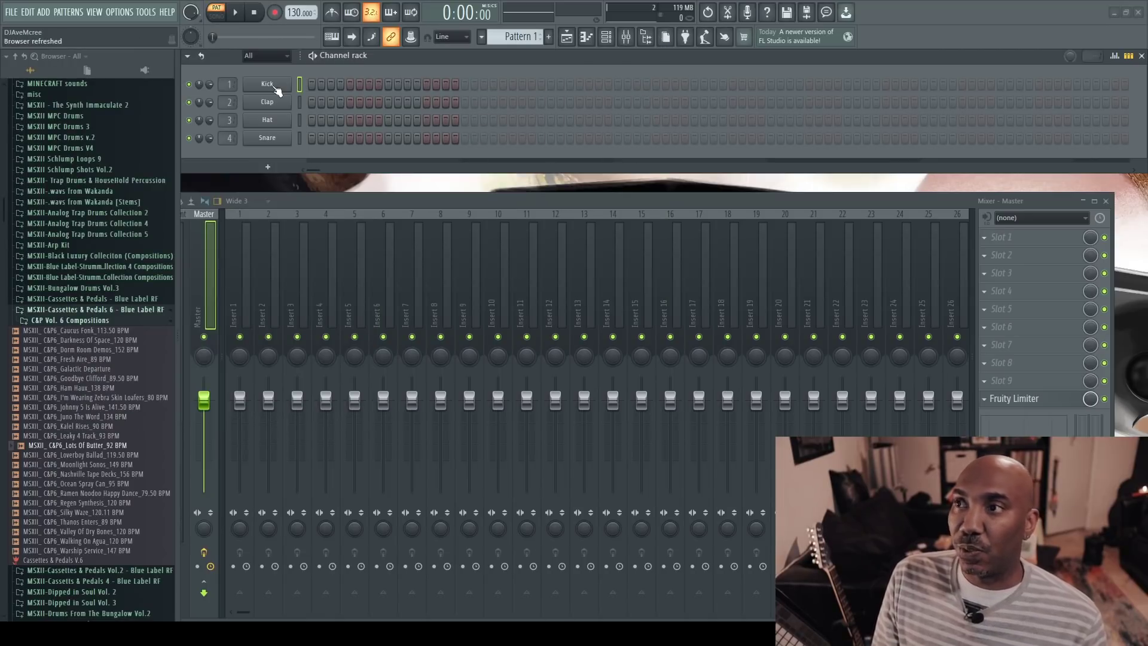
Step: Insert a Momentum instrument channel above the Kick and reposition its plugin window
right_click(274, 86)
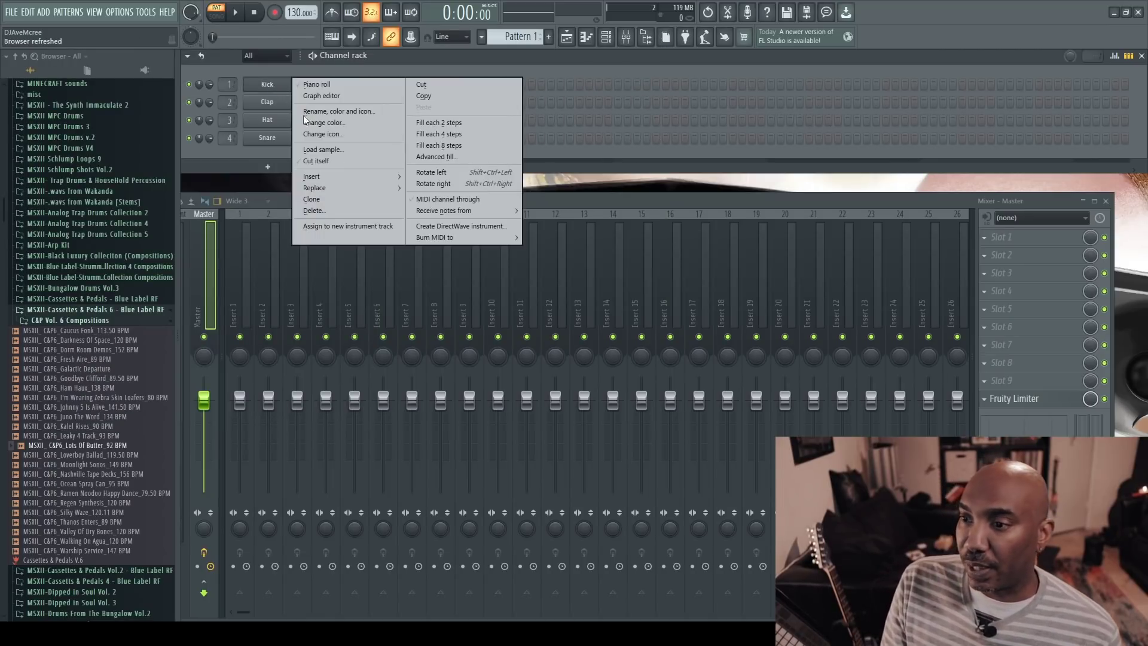
mouse_move(350, 174)
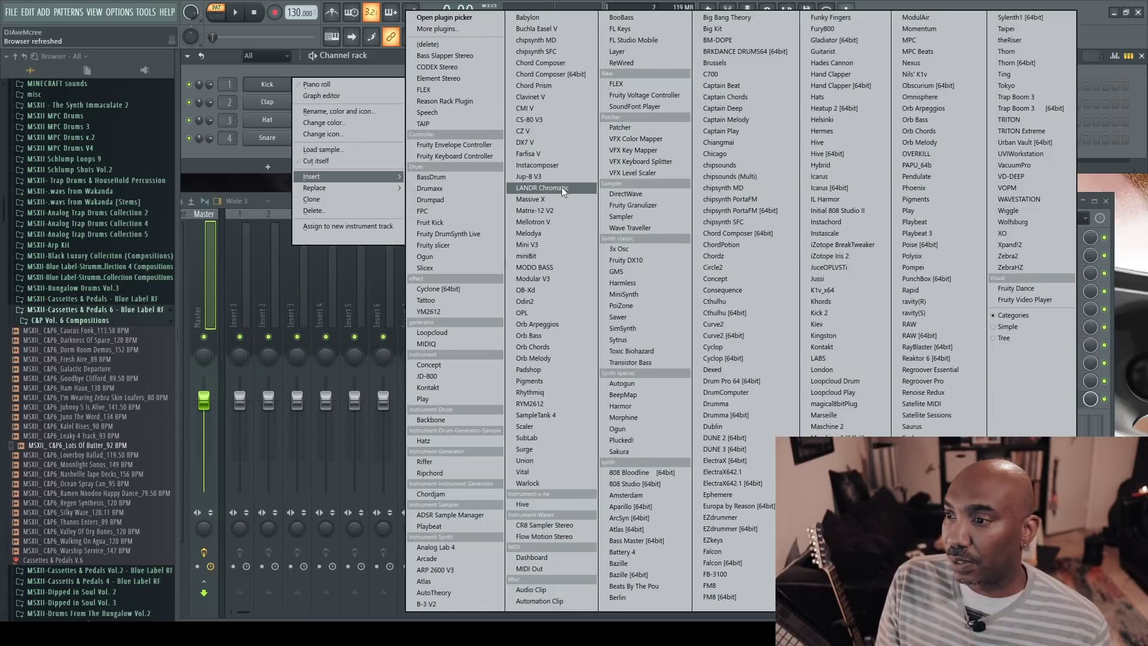
left_click(914, 29)
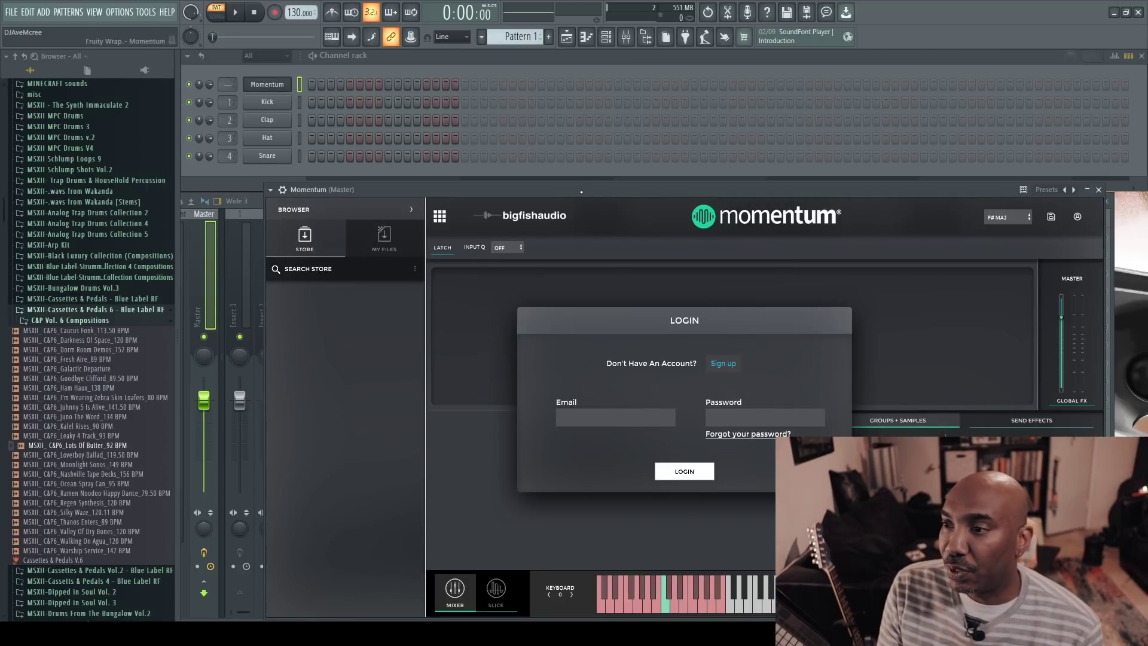
left_click_drag(581, 192, 469, 70)
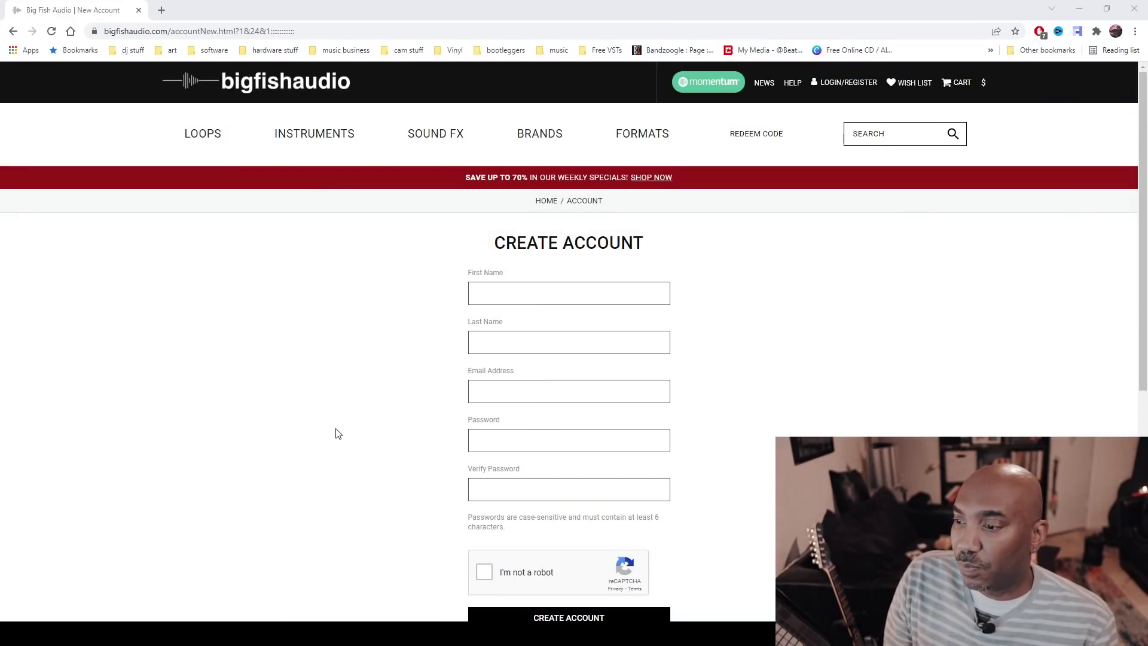
Step: On the Big Fish Audio website, go to the login page and open the form for creating a new account
scroll(337, 435, "down", 2)
scroll(338, 436, "up", 2)
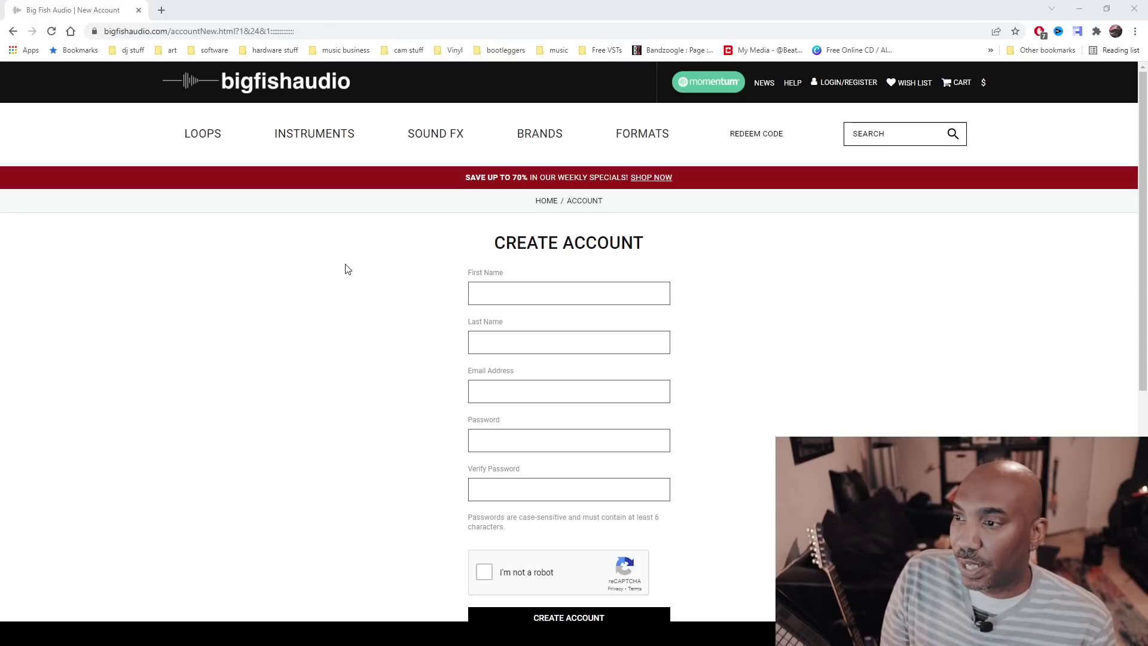
left_click(848, 82)
scroll(367, 358, "down", 3)
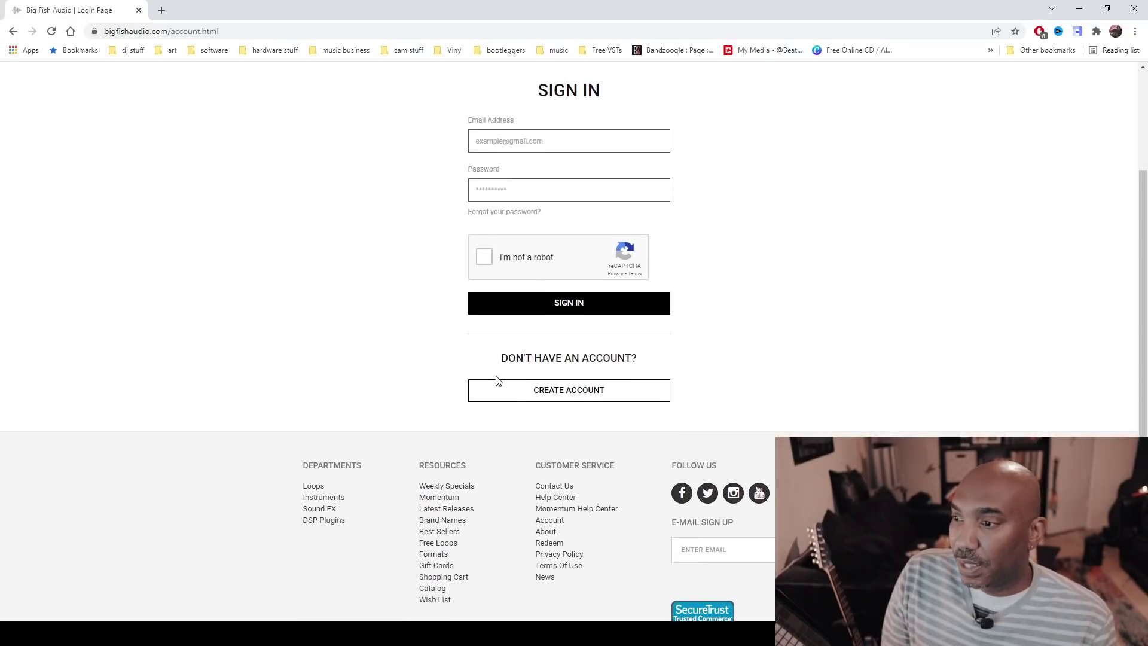
left_click(556, 398)
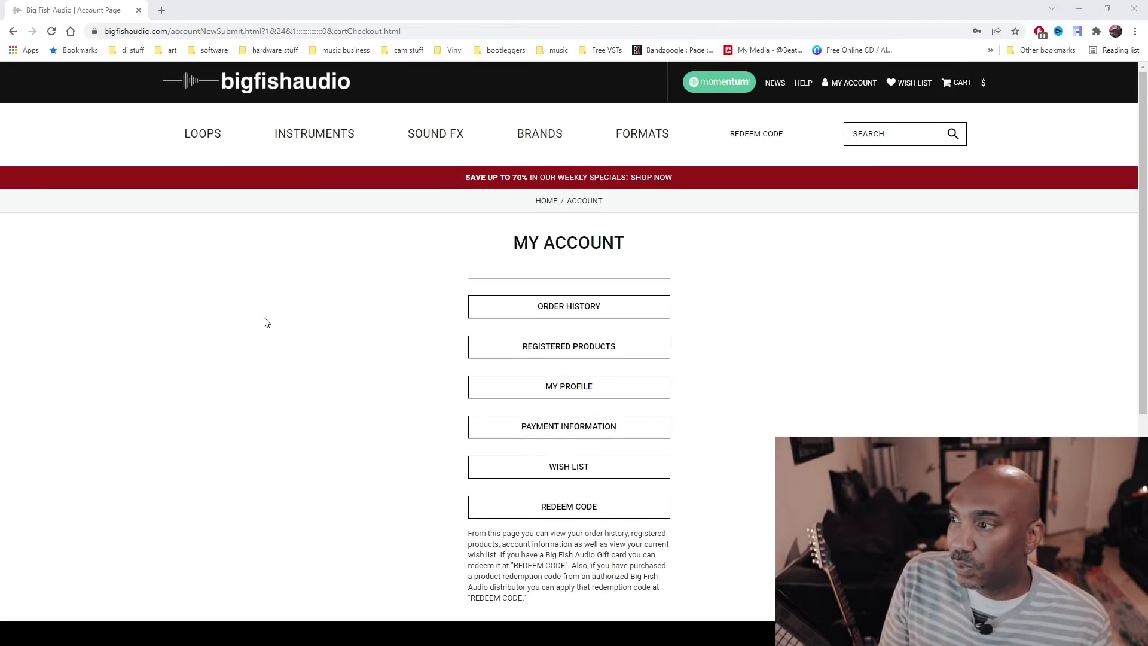
scroll(266, 323, "down", 2)
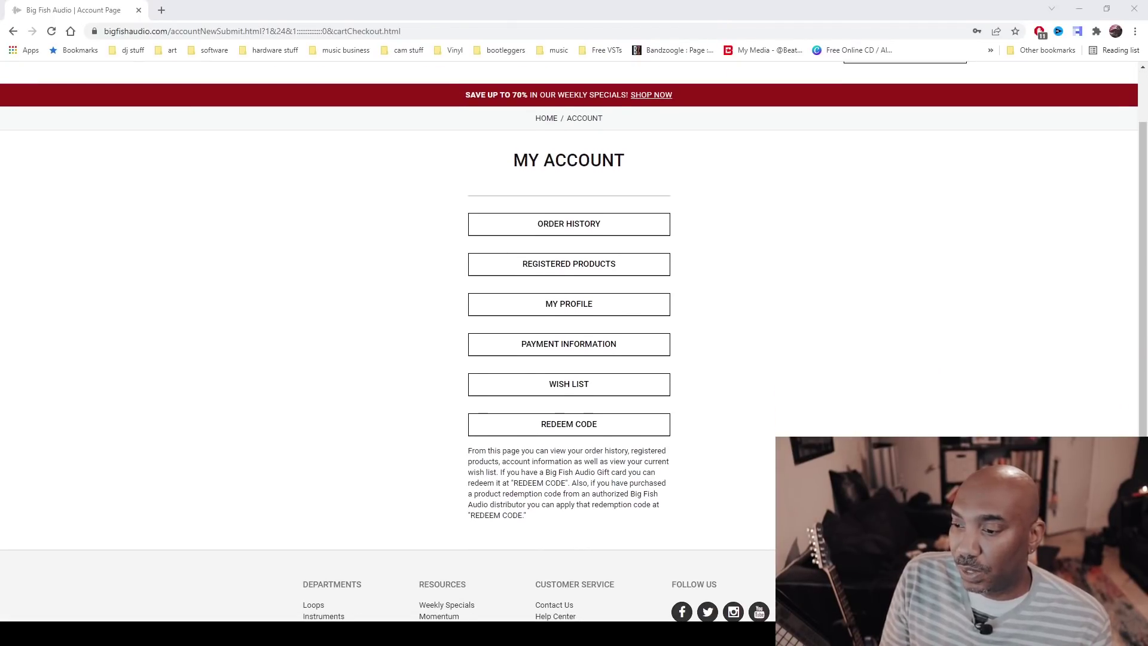
Step: Return to FL Studio and expand the LM19 Compositions folder inside MSXII-Lofi Melodics 19 in the browser
key("alt+Tab")
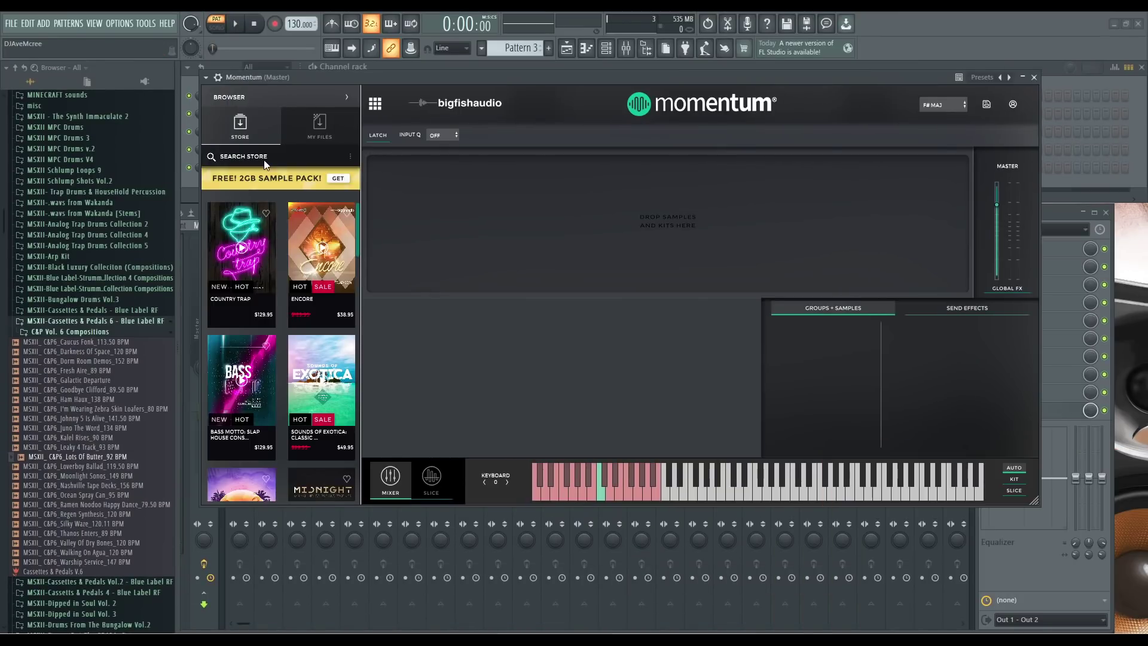
left_click_drag(87, 485, 90, 491)
scroll(53, 357, "down", 4)
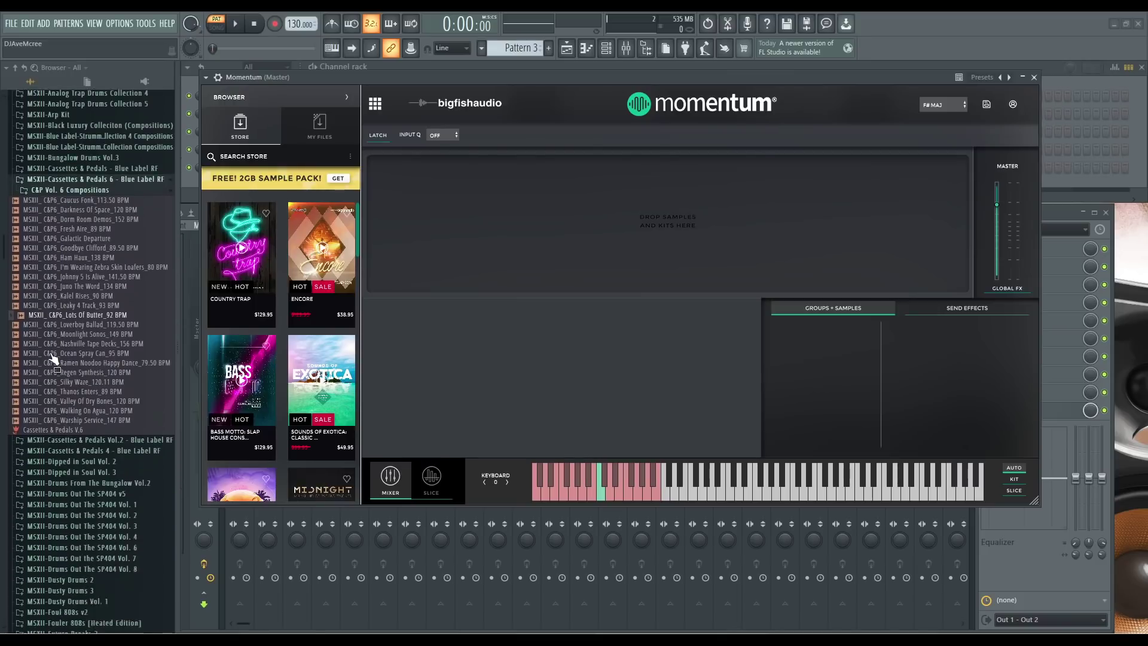
scroll(54, 357, "down", 14)
scroll(53, 357, "down", 1)
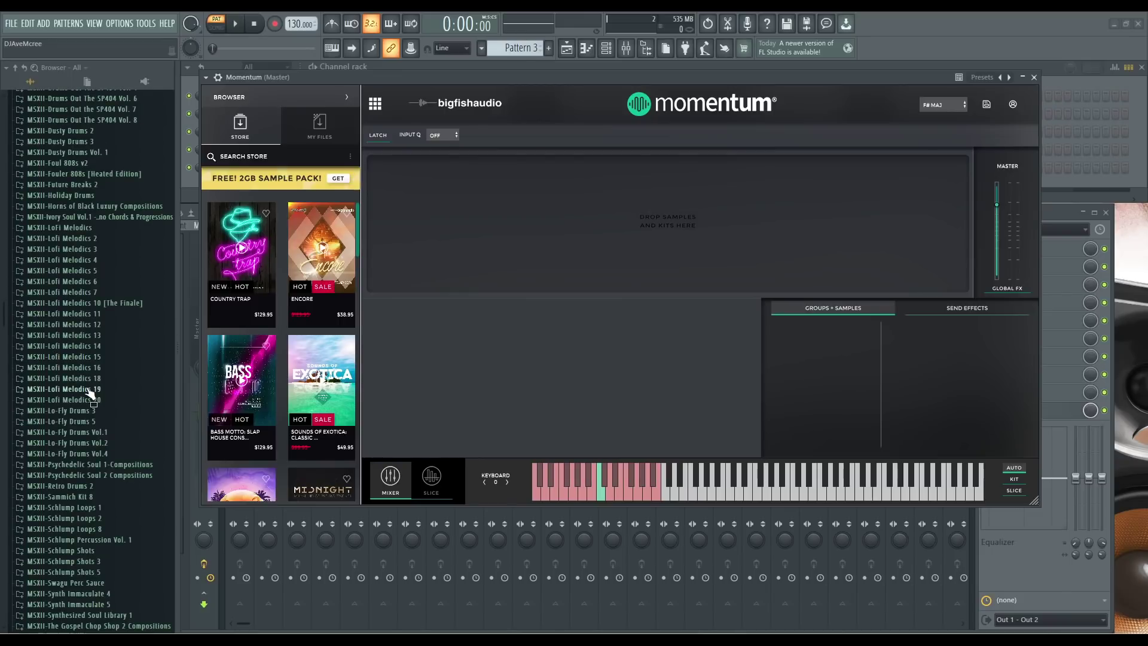
left_click(88, 390)
left_click(89, 401)
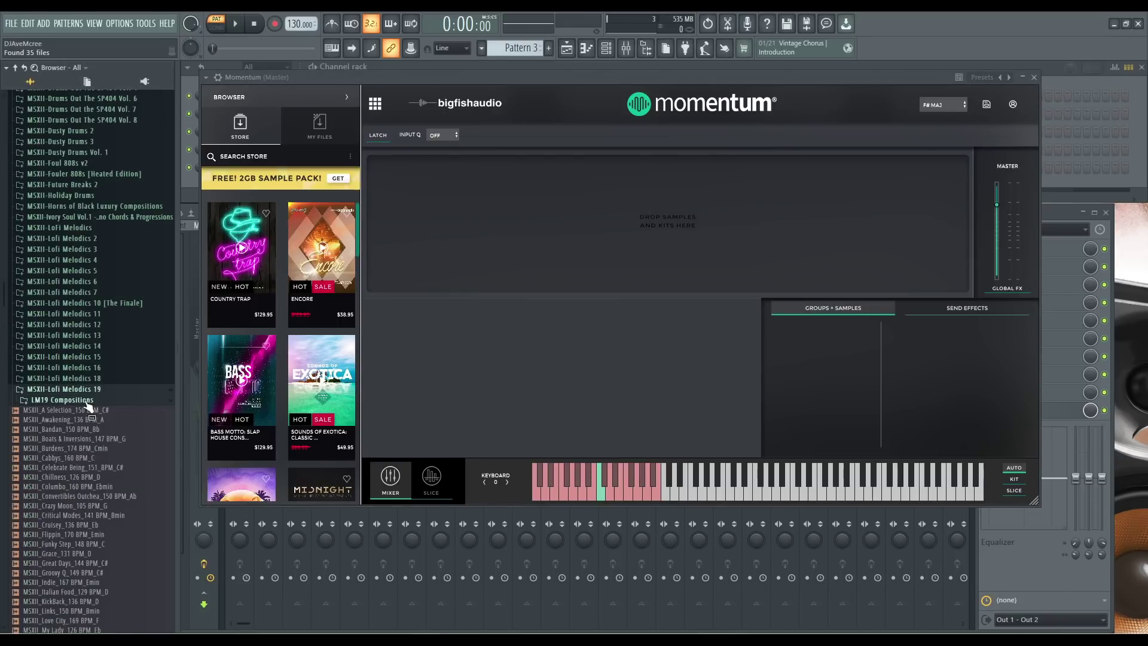
Step: Audition the compositions from MSXII_Bandan_150 BPM_Bb down to MSXII_Flippin_170 BPM_Emin and load the latter into Momentum
left_click(96, 431)
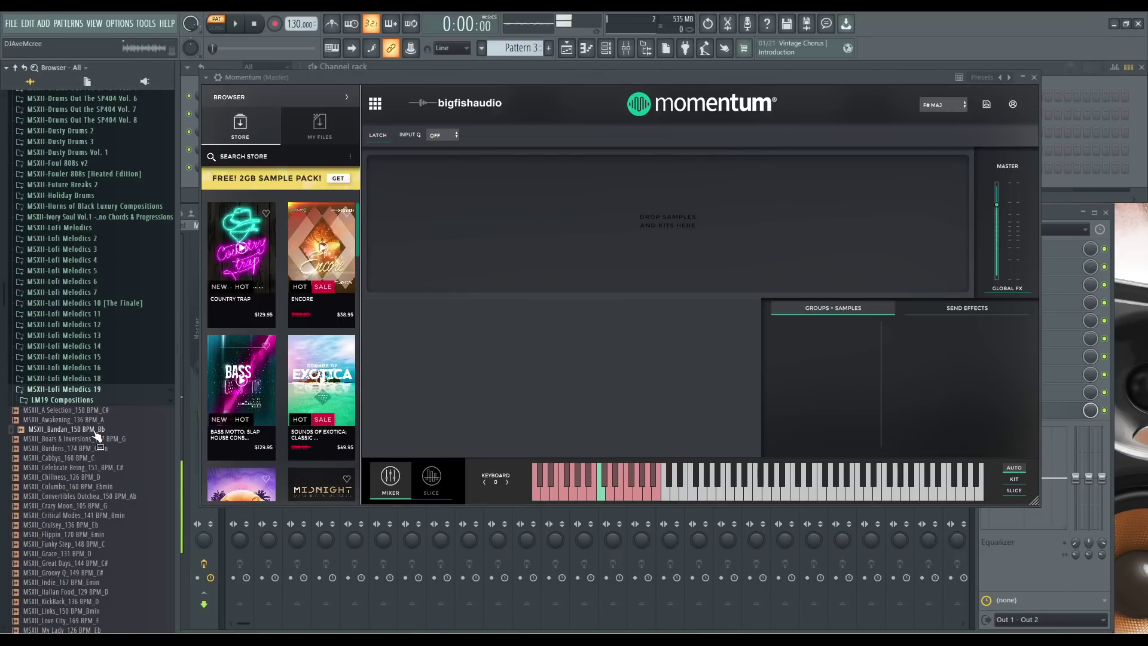
key("Down")
key("Down")
key("Down")
key("Down")
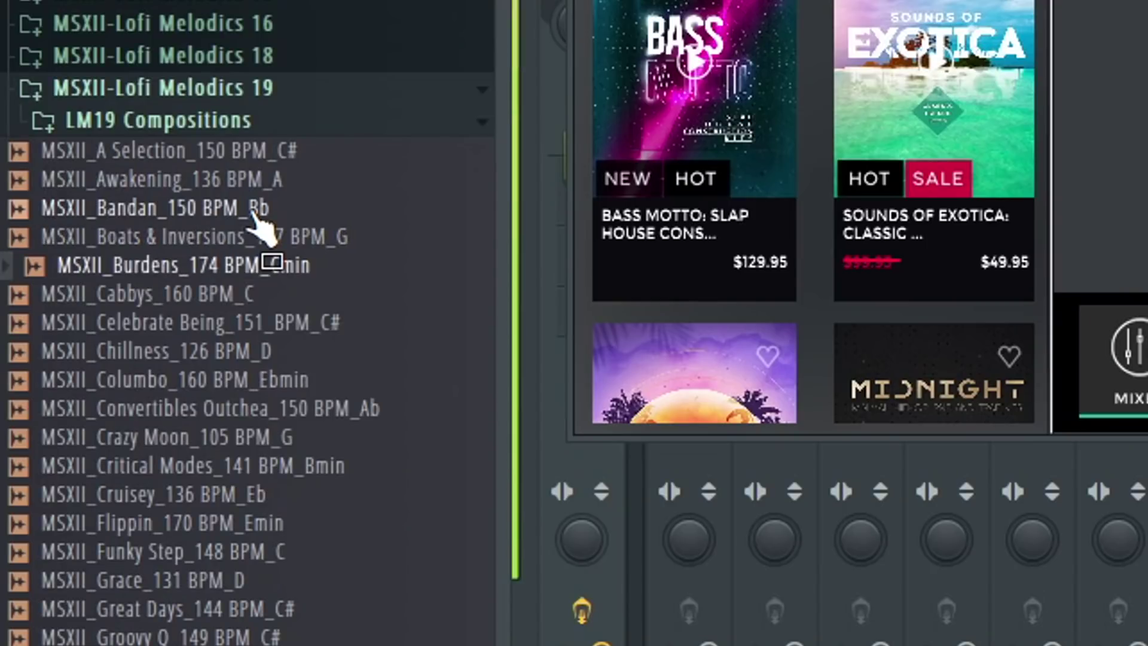
key("Down")
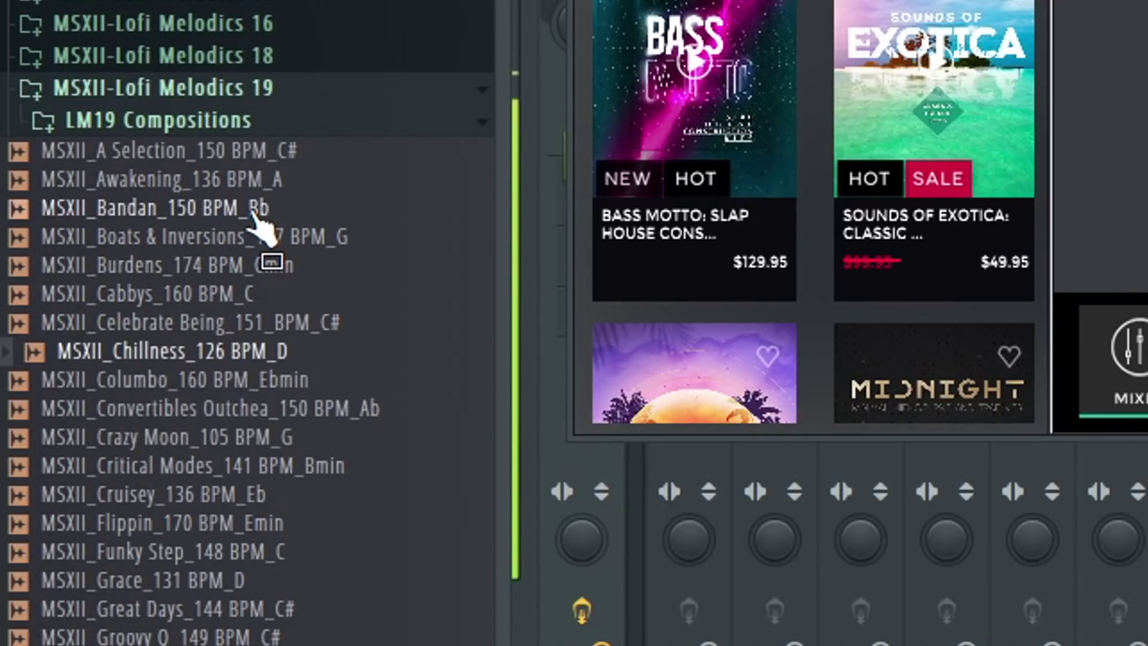
key("Down")
key("Down")
key("Down")
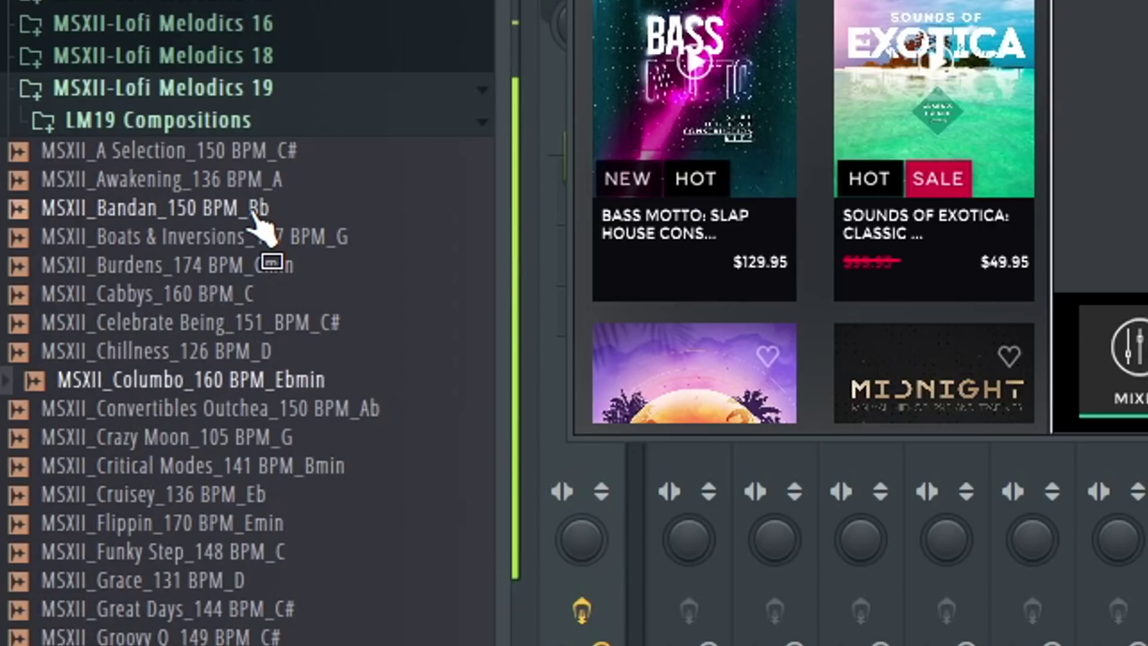
key("Down")
key("Down")
key("Down")
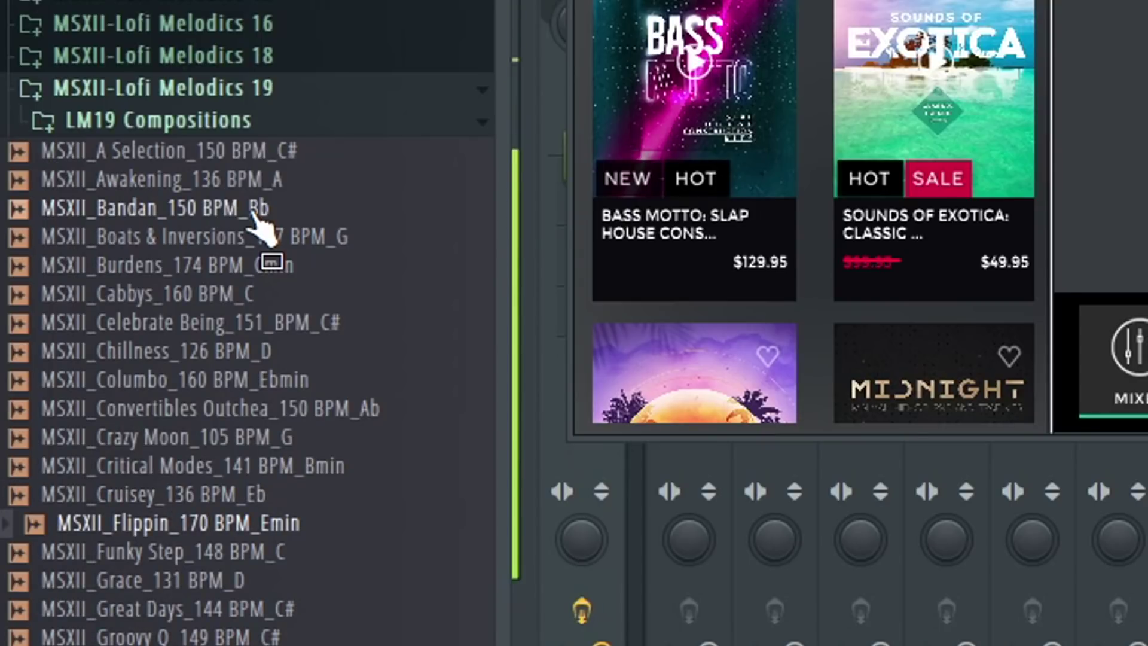
left_click_drag(214, 528, 1147, 55)
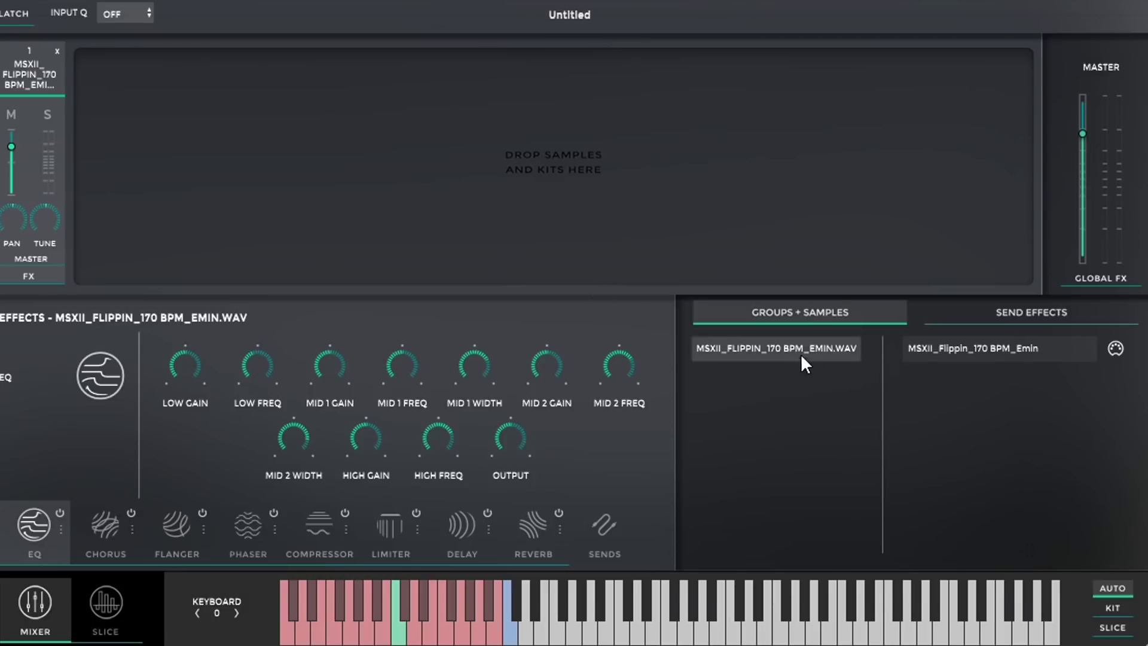
Step: Set the keyboard to slice mapping and open the loop's slice editor with its slicing grid settings
left_click(1112, 627)
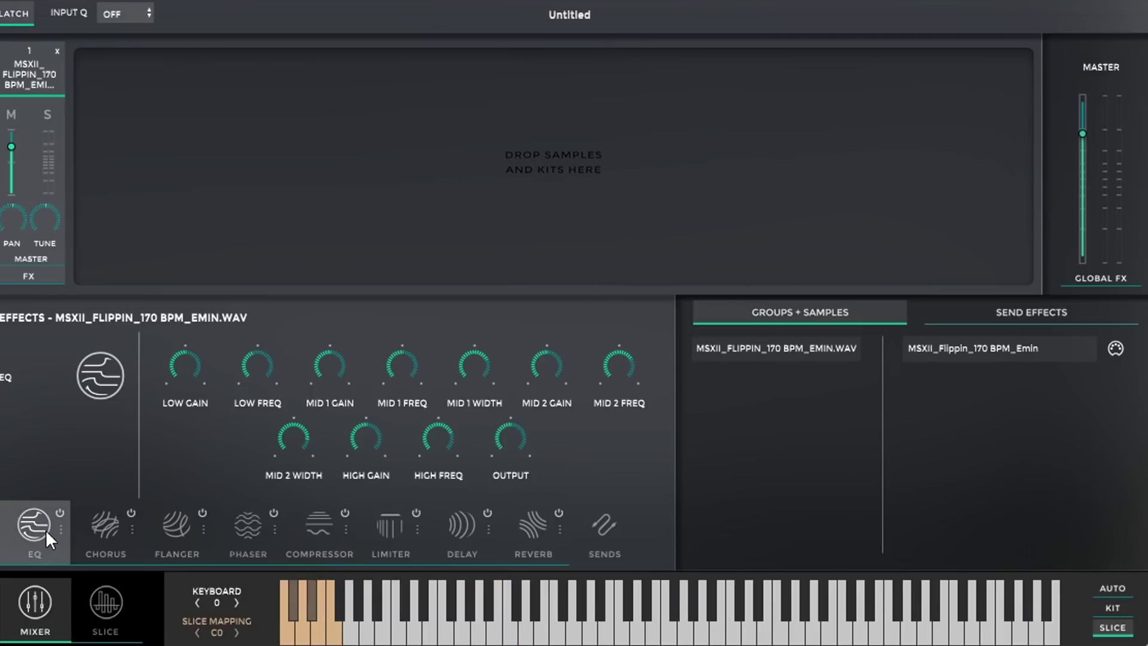
left_click(108, 628)
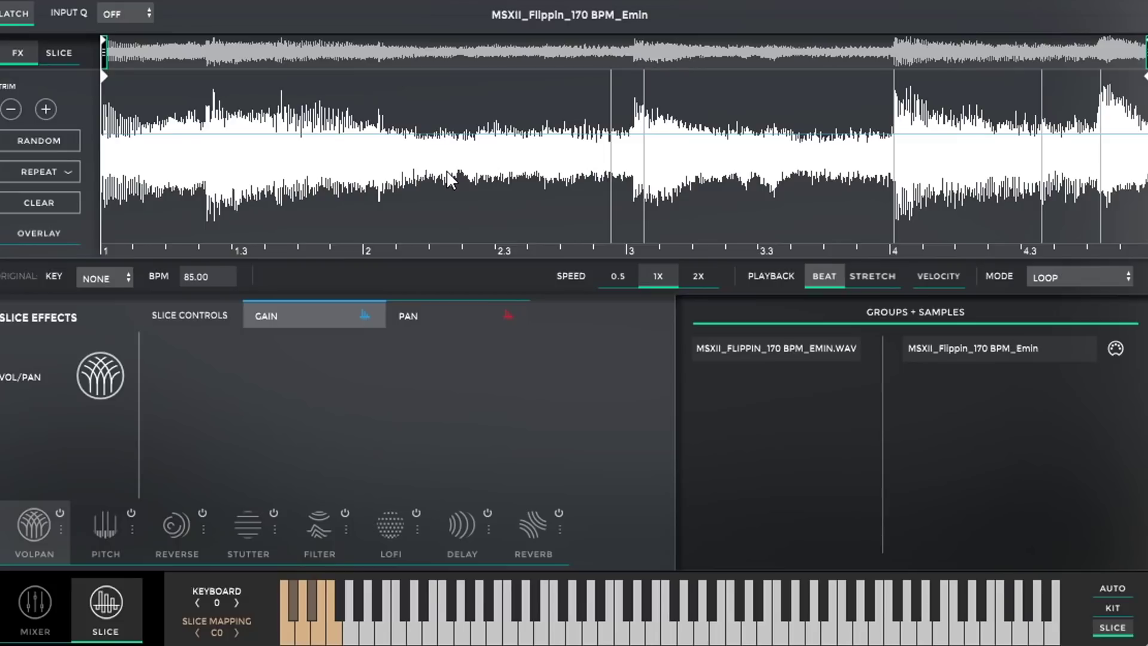
scroll(446, 170, "up", 5)
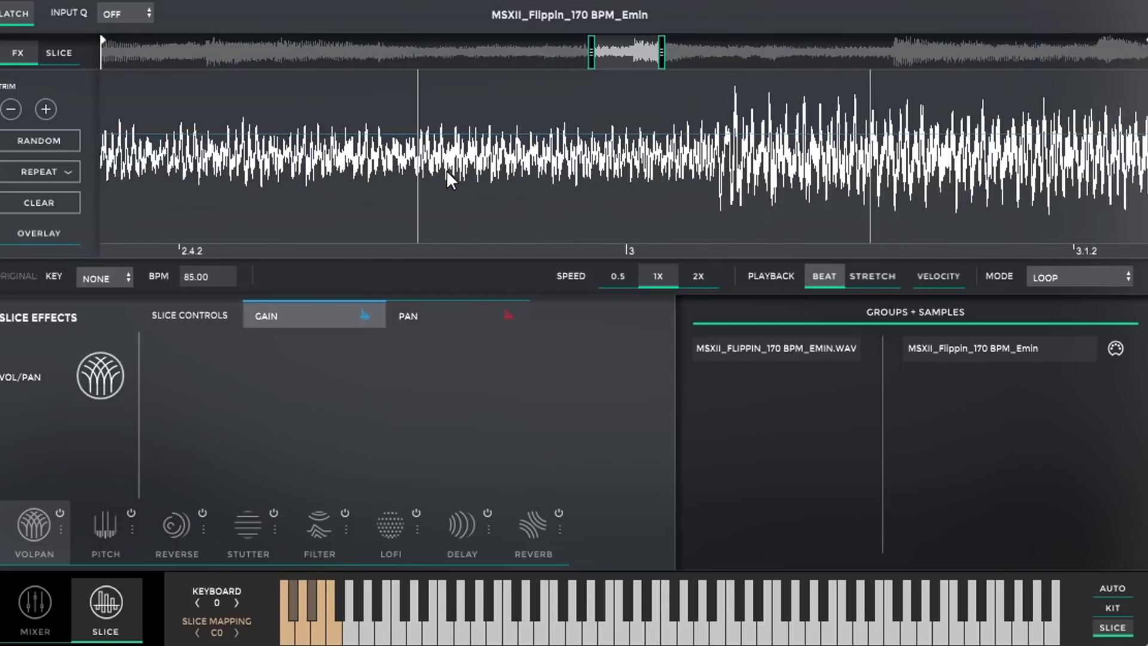
scroll(446, 169, "down", 6)
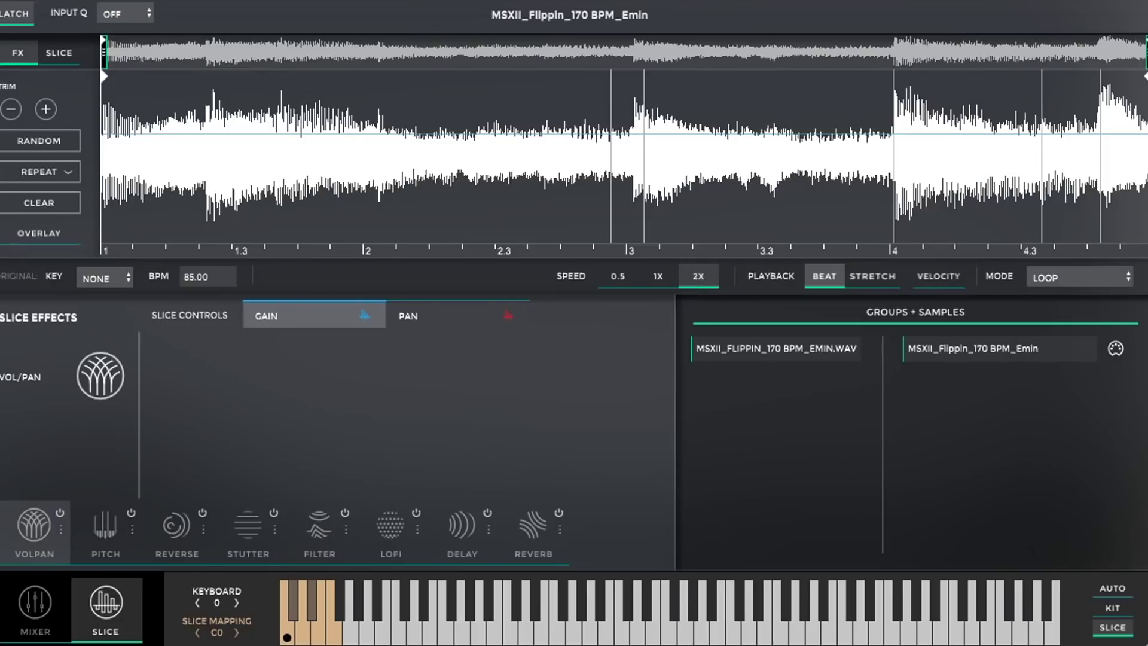
left_click(59, 52)
Step: Try slicing the loop on 1/4, 1/4 triplet and 1/16 grids while auditioning it
left_click(26, 117)
left_click(34, 157)
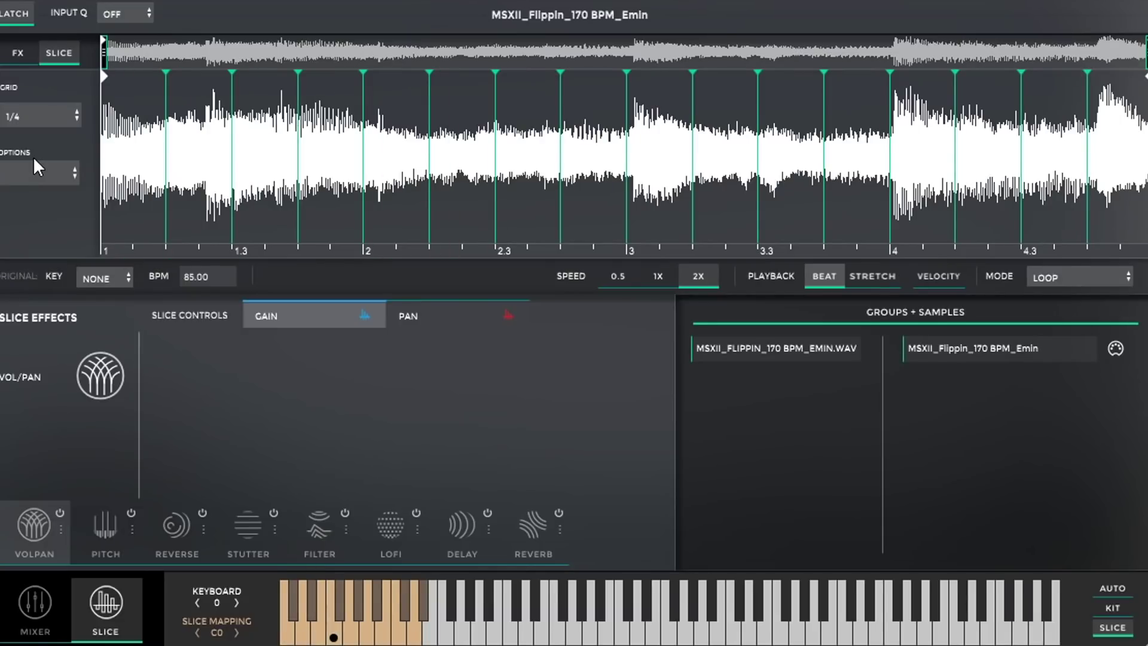
left_click(39, 116)
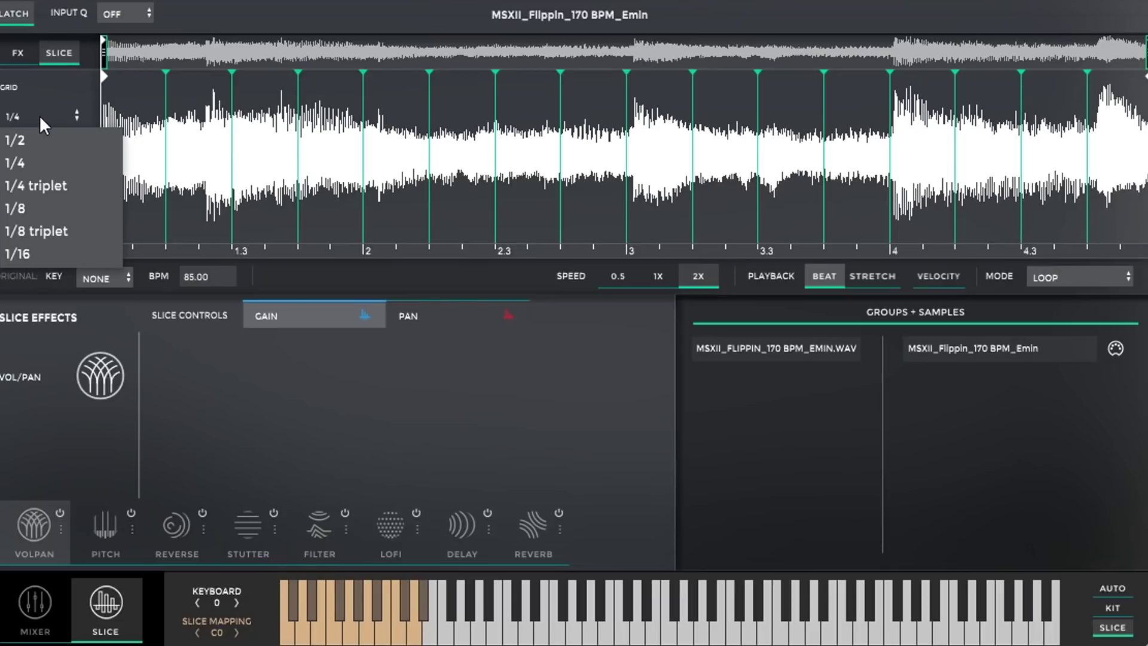
left_click(59, 192)
key("space")
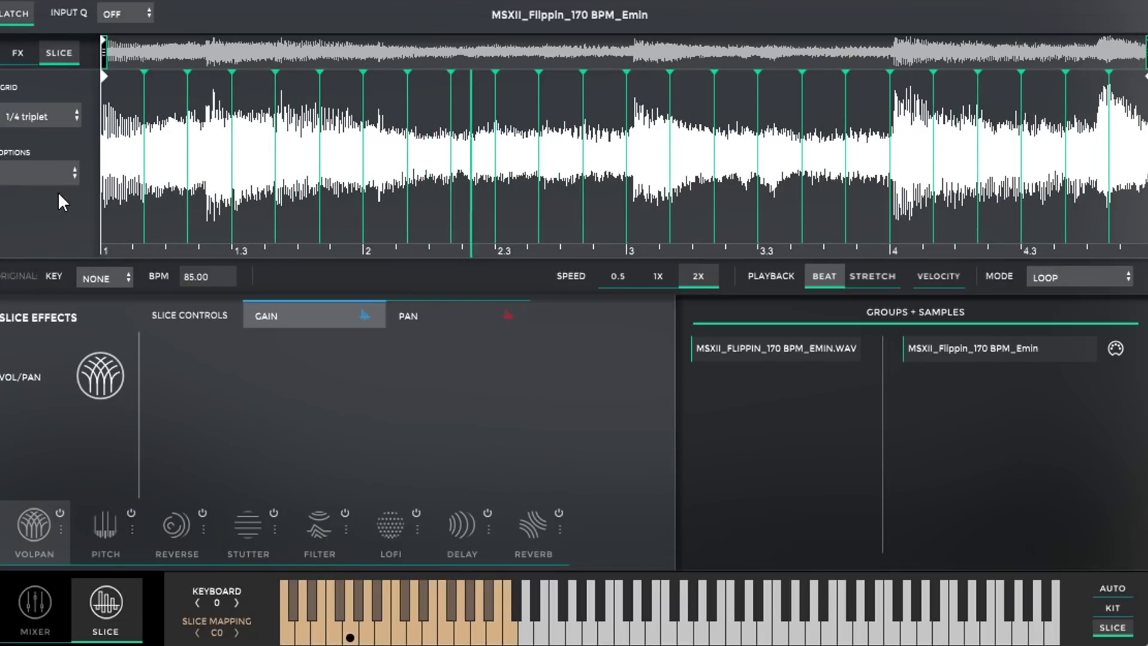
left_click(36, 119)
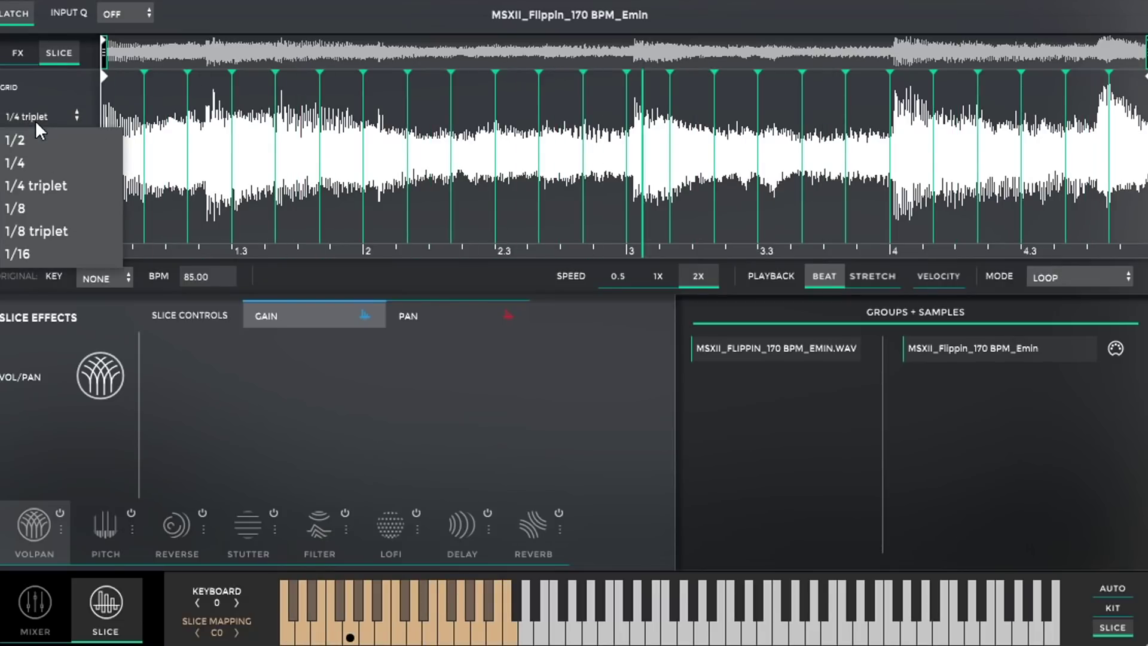
left_click(56, 253)
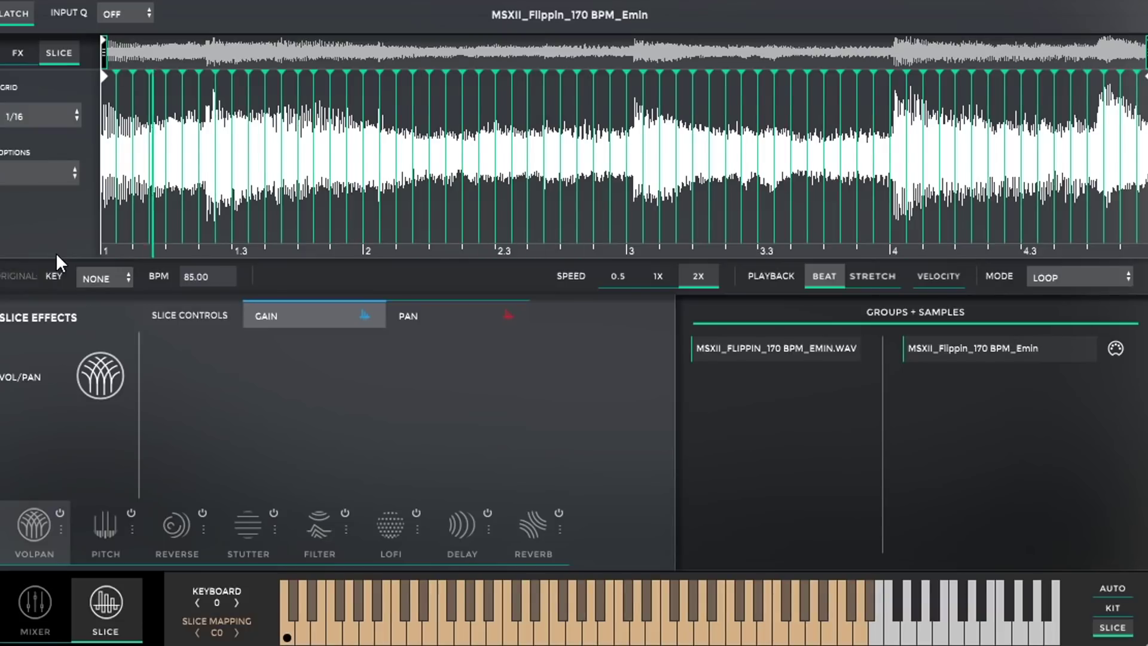
Step: Slice the loop on a 1/2 grid and set its playback to Stretch at 1X speed
left_click(40, 114)
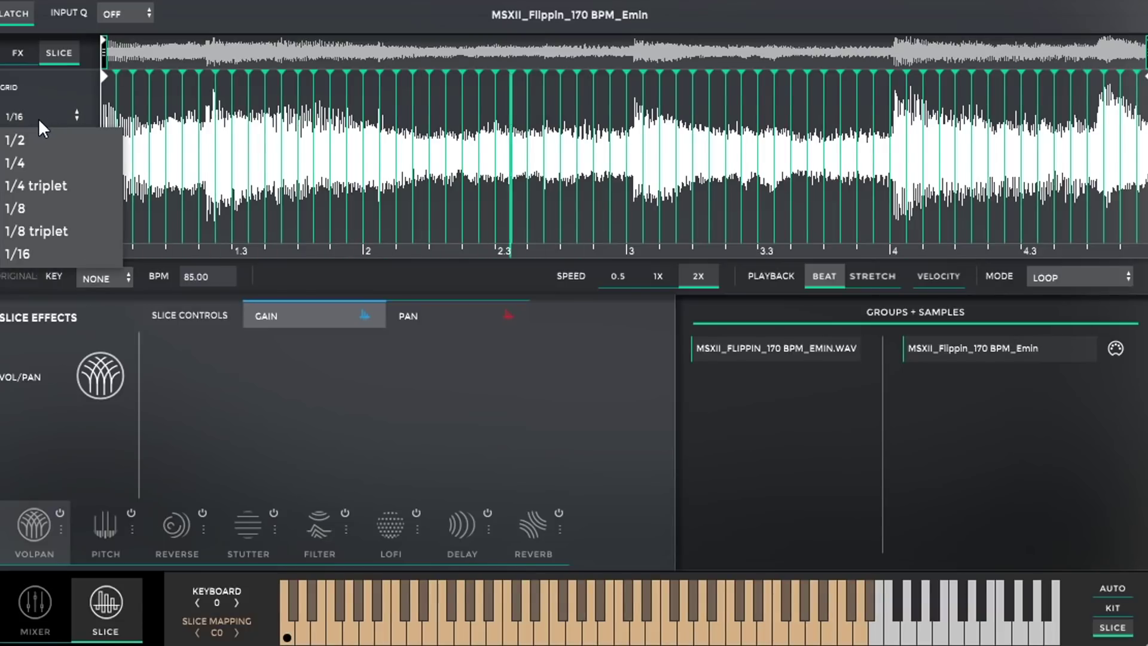
left_click(32, 133)
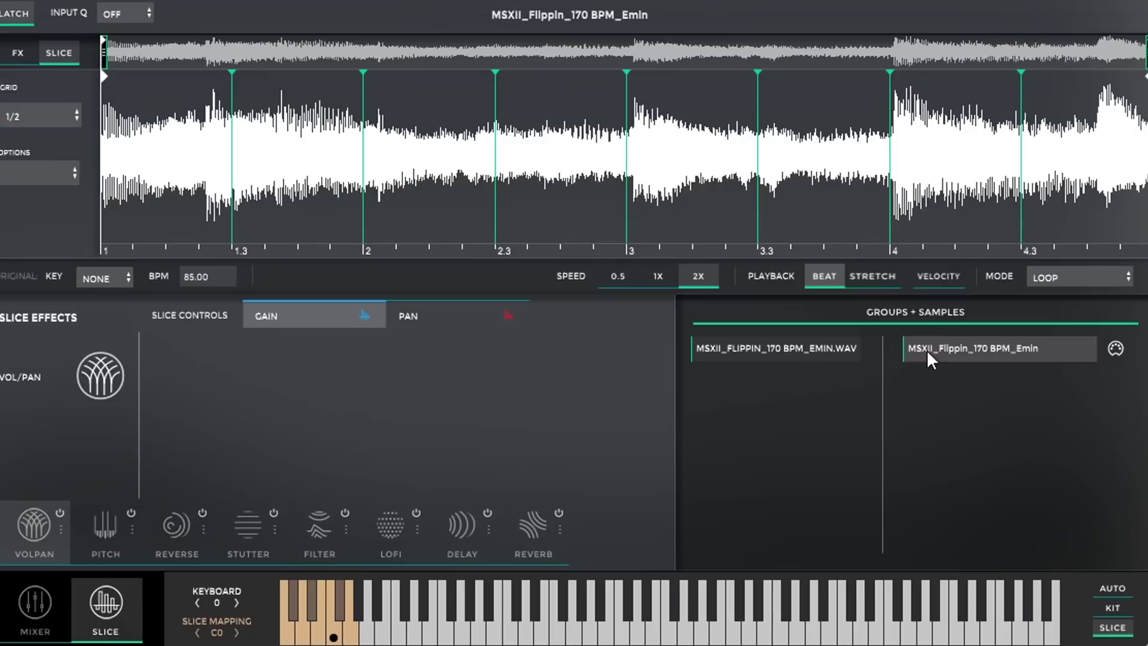
left_click(879, 278)
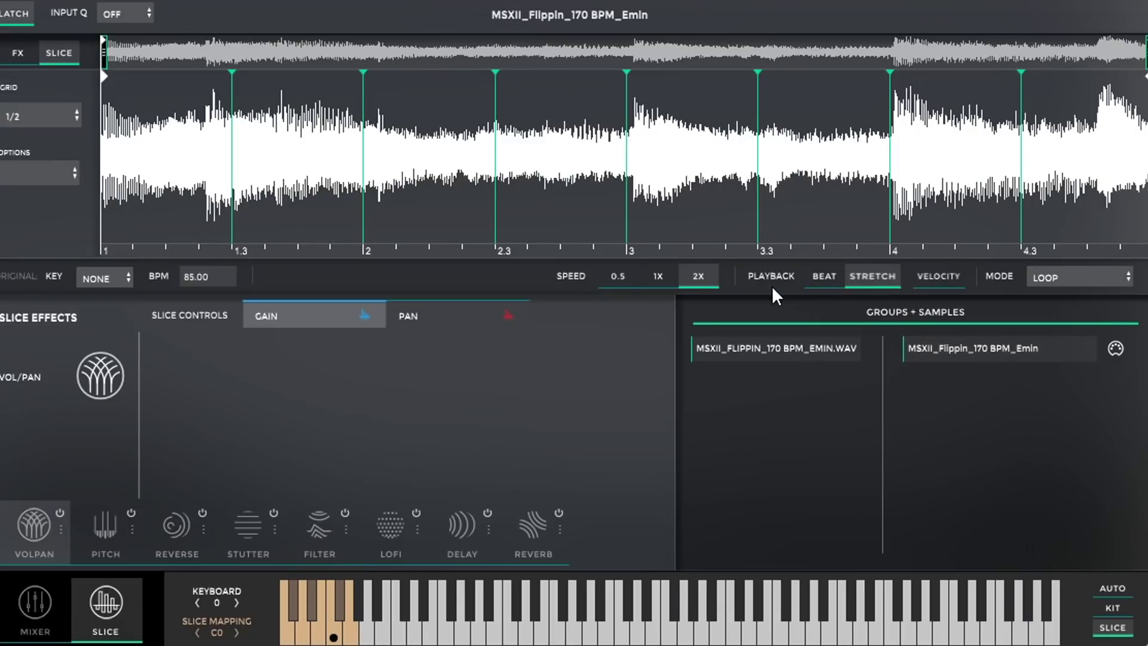
left_click(658, 276)
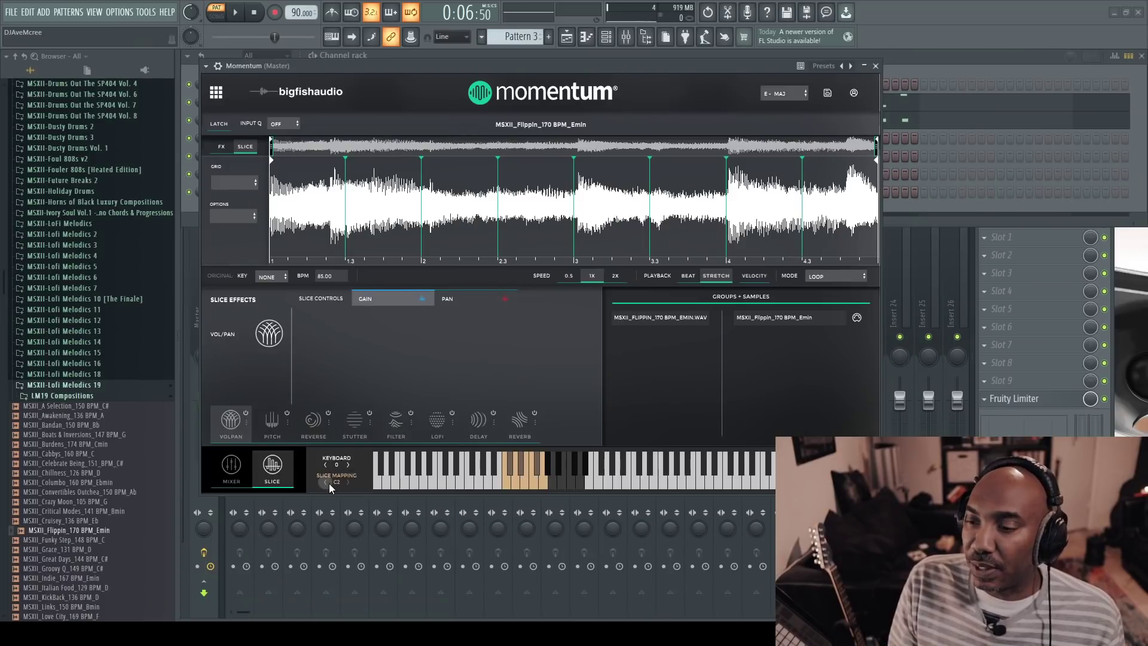
Step: Shift the slice mapping down to C0 and back up to C2
left_click(326, 483)
left_click(325, 483)
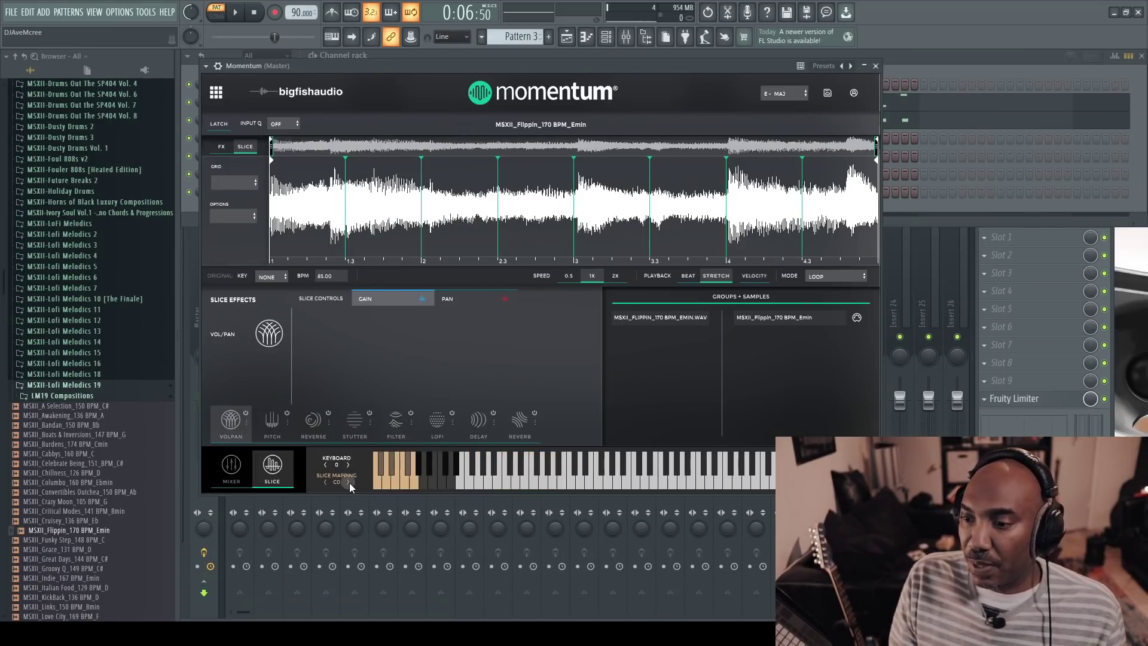
left_click(349, 483)
left_click(349, 482)
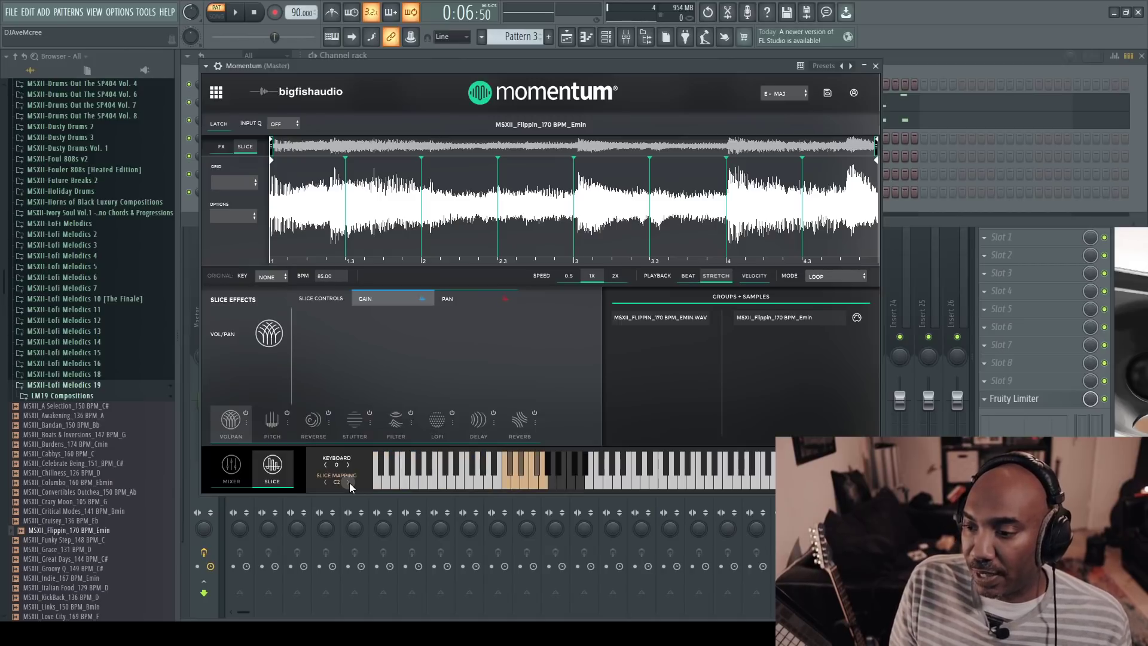
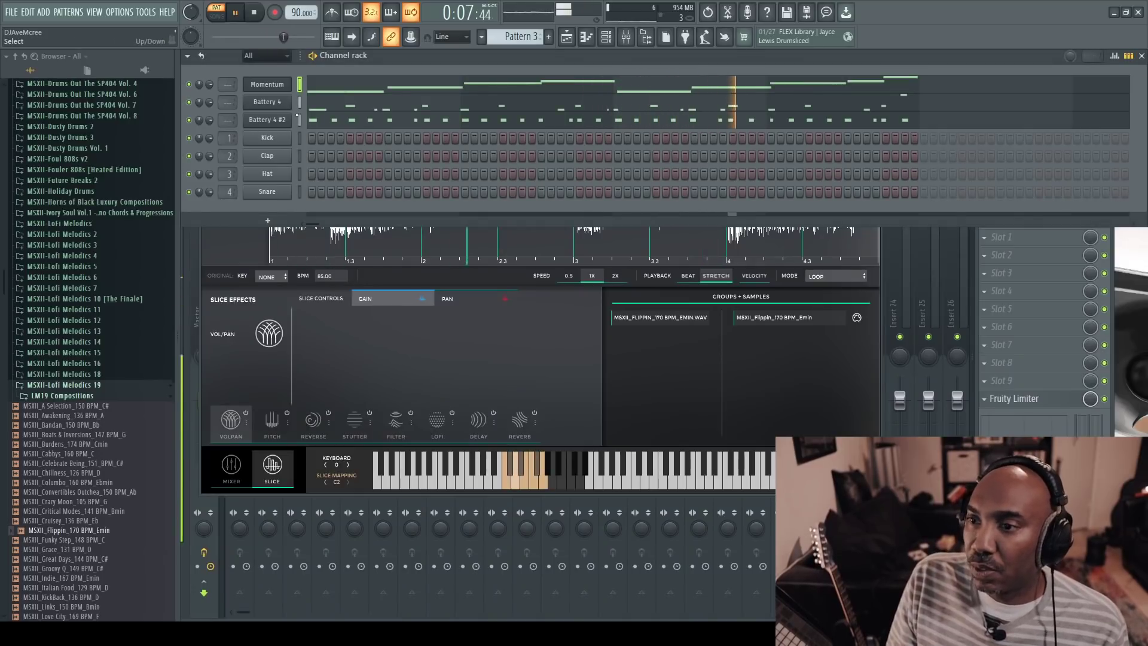
Step: Reopen the Momentum channel's plugin window from the channel rack and stop the pattern's playback
left_click(273, 91)
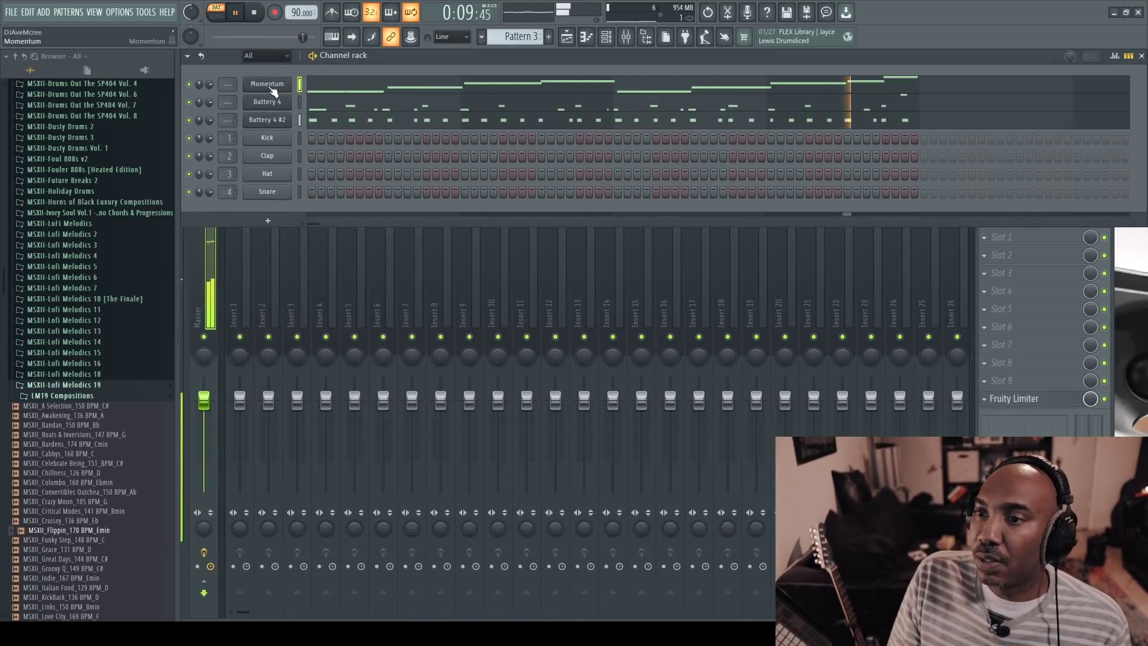
left_click(273, 91)
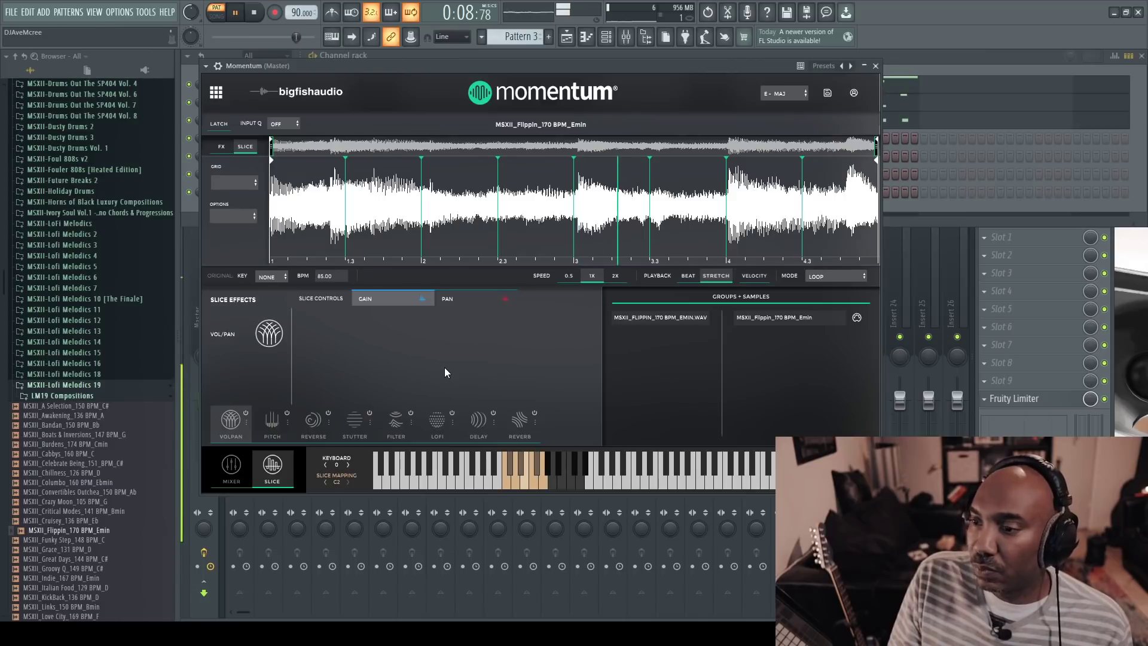
key("space")
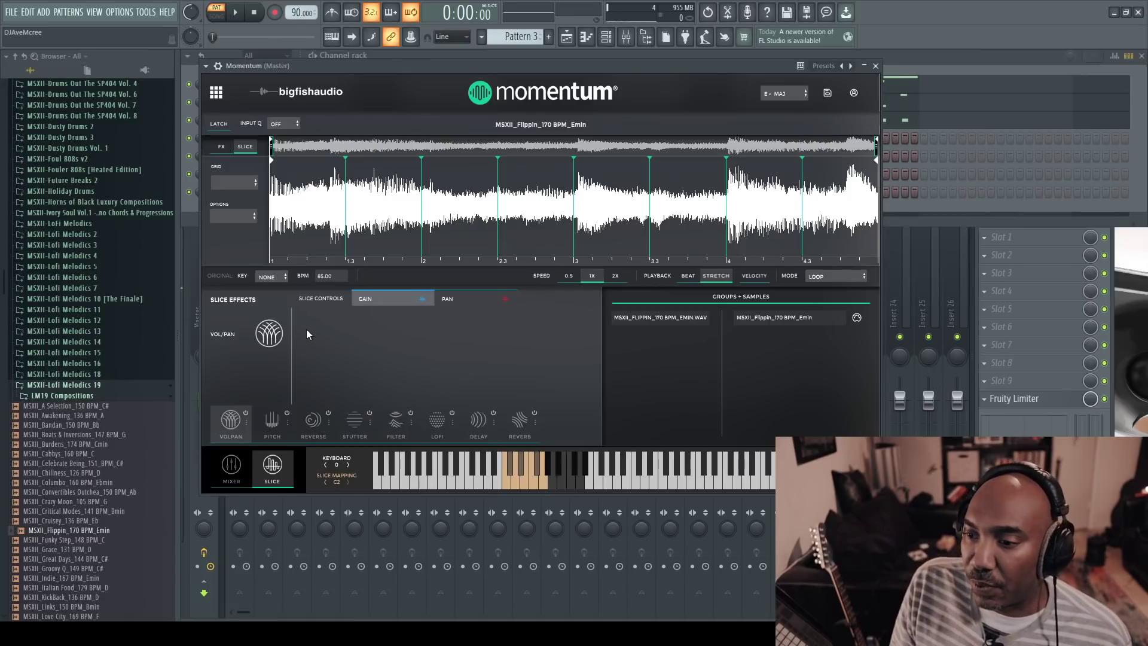
Step: Enable the Stutter slice effect, raise its level on the loop's first slice, and audition the pattern
left_click(354, 422)
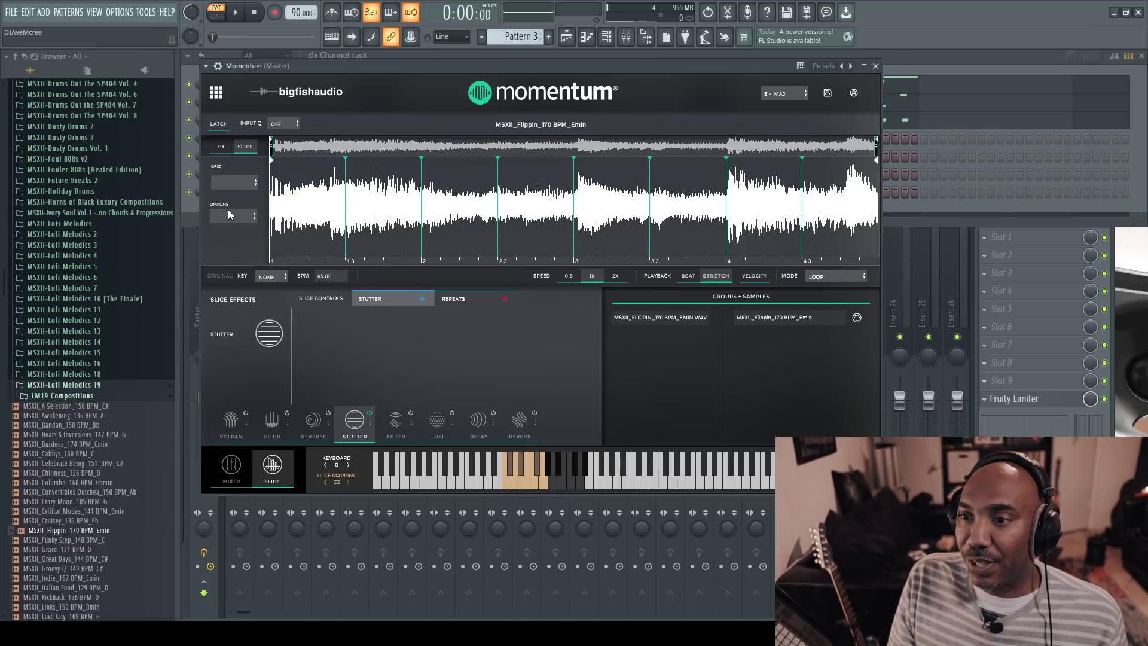
left_click(219, 149)
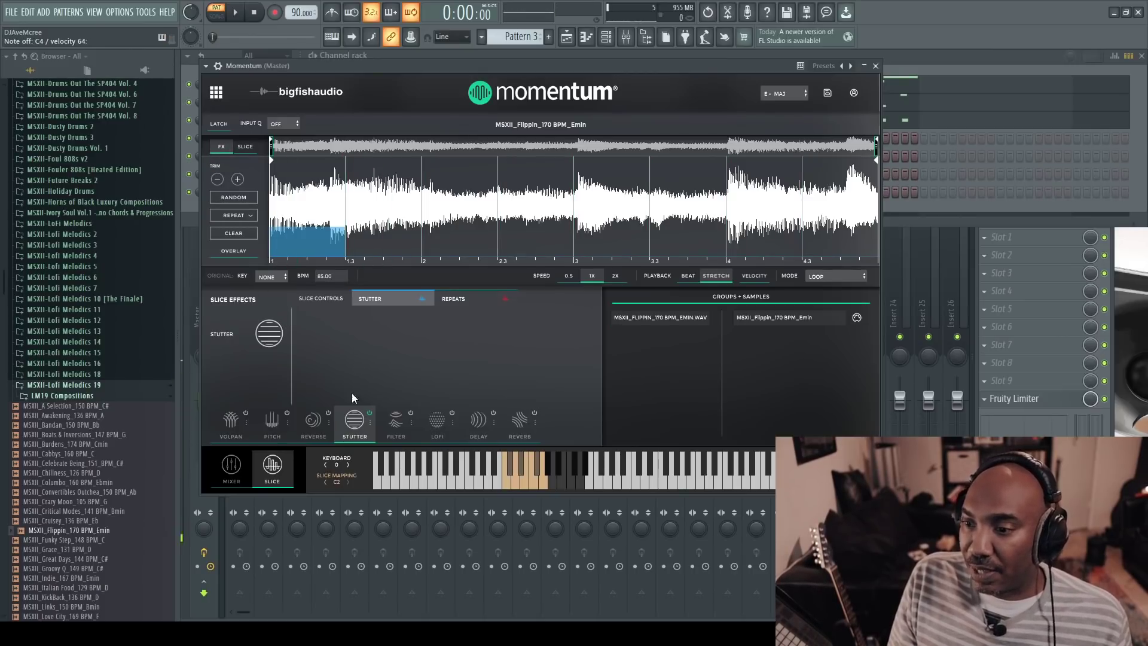
left_click_drag(293, 210, 293, 180)
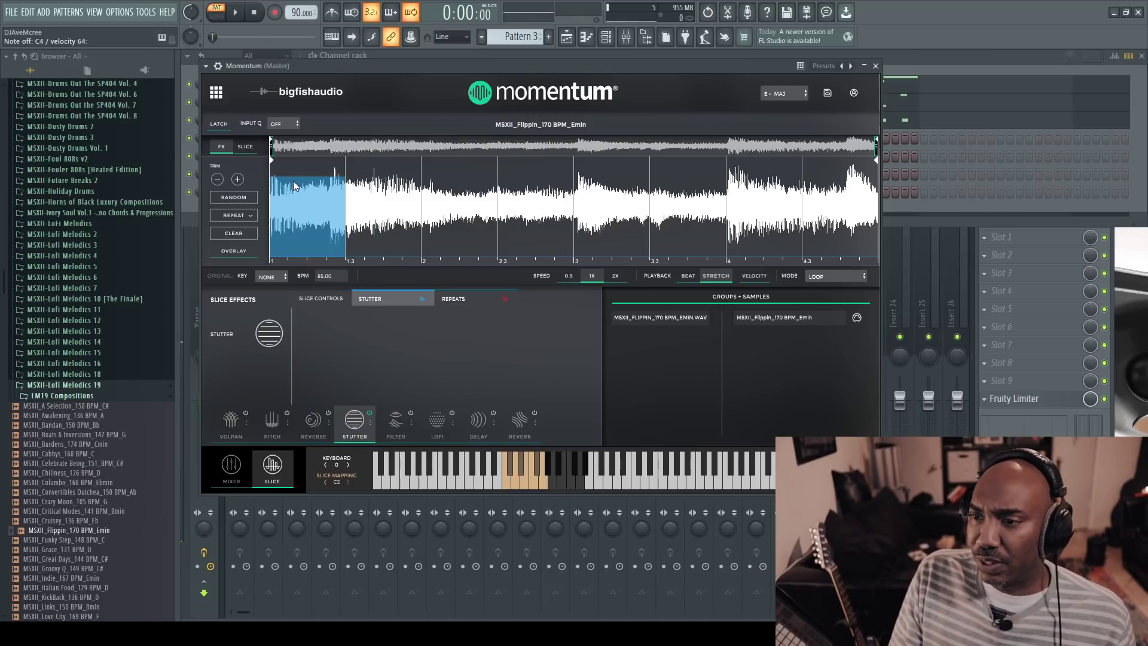
key("space")
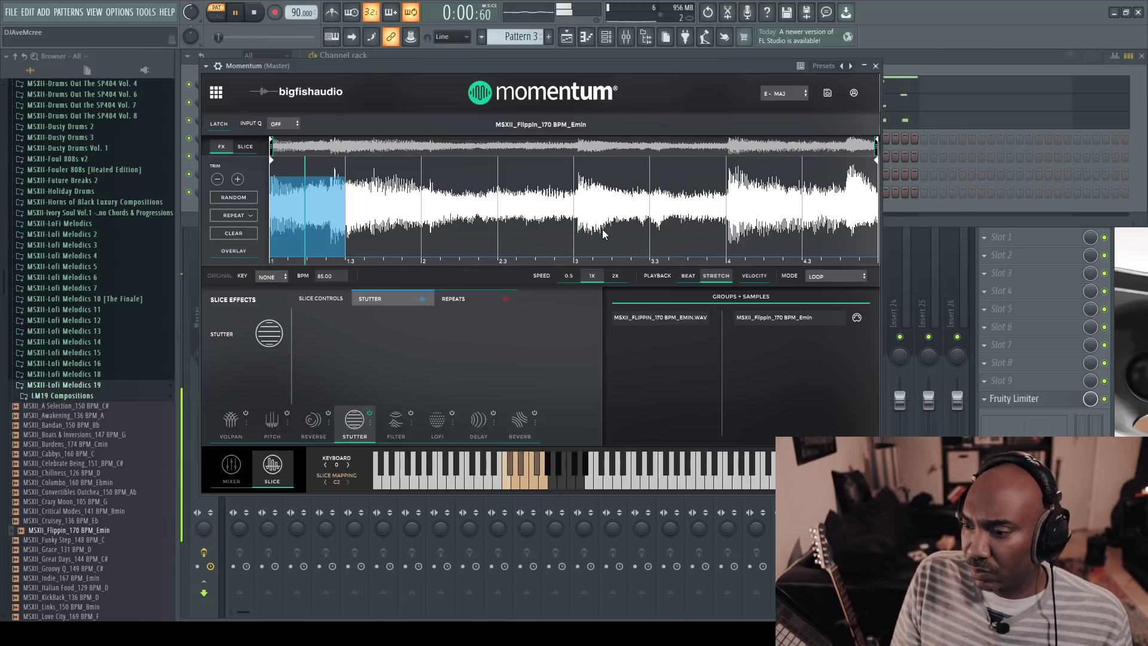
key("space")
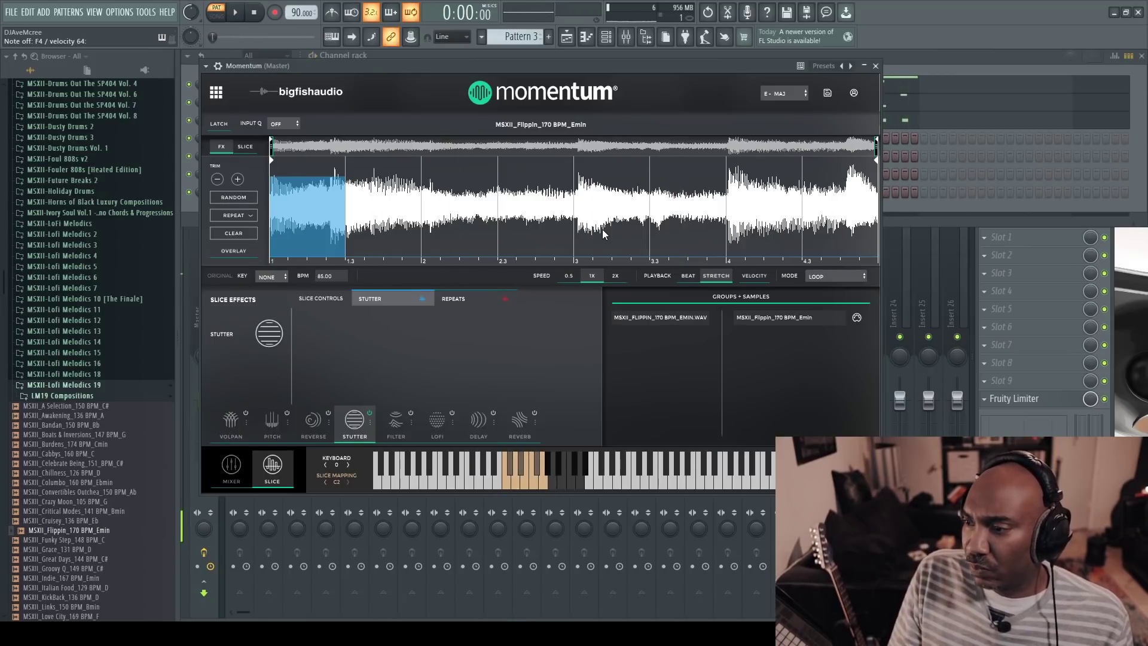
left_click(601, 229)
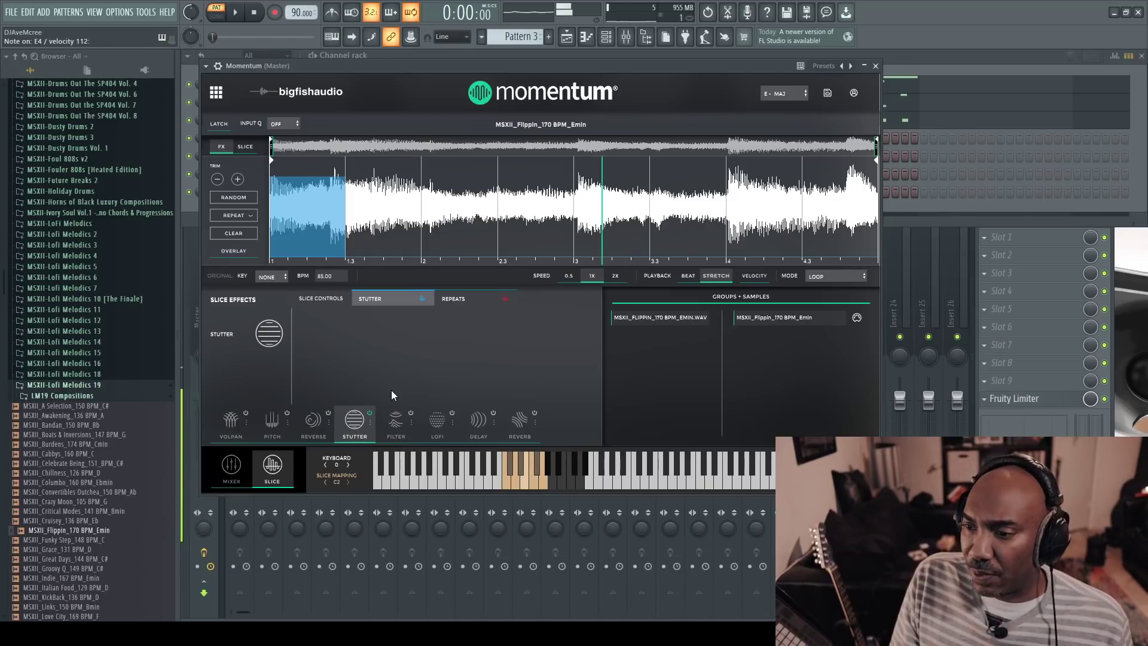
Step: Enable the Lofi slice effect and draw varying mix levels across all eight slices, with about 34% on the fourth and 56% on the fifth
left_click(429, 424)
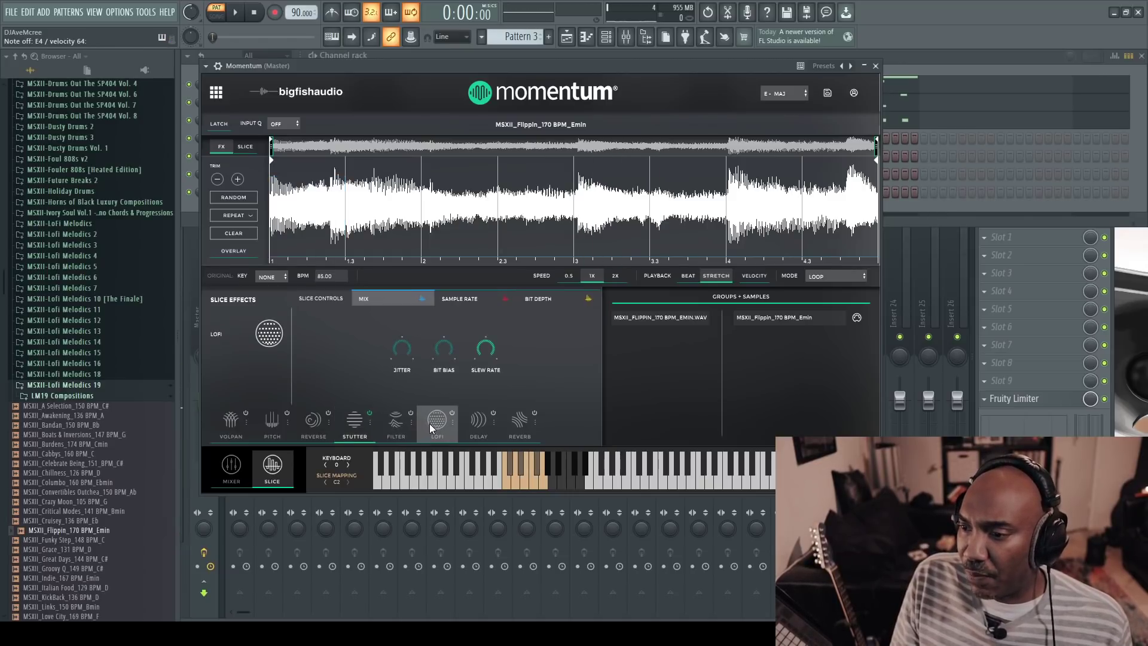
left_click(452, 413)
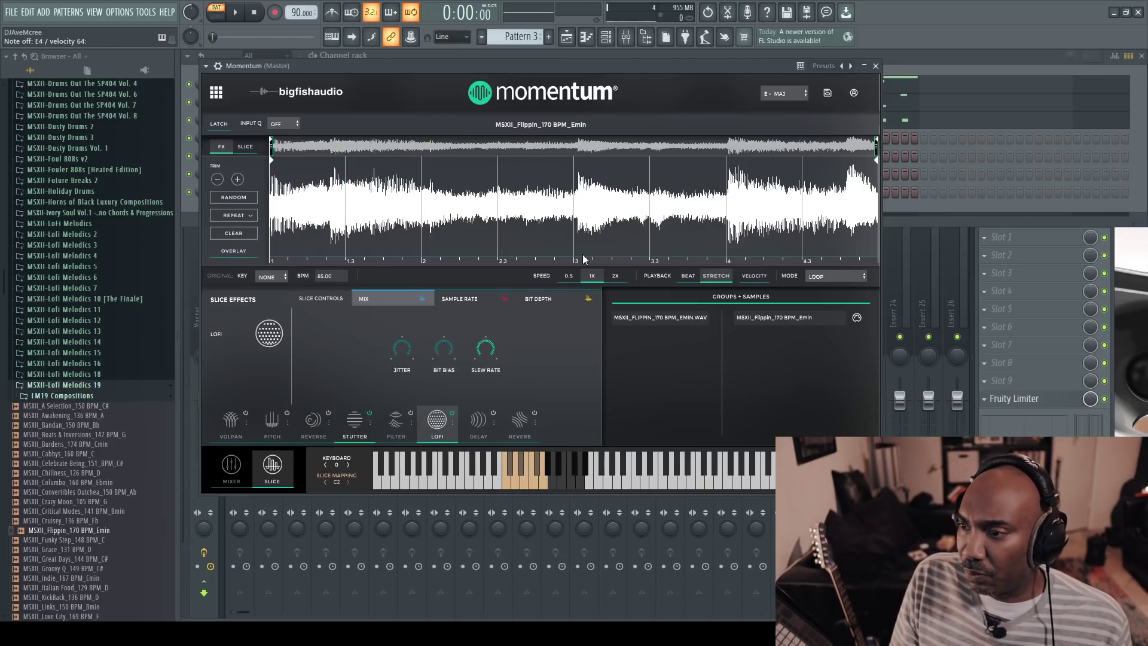
left_click(592, 201)
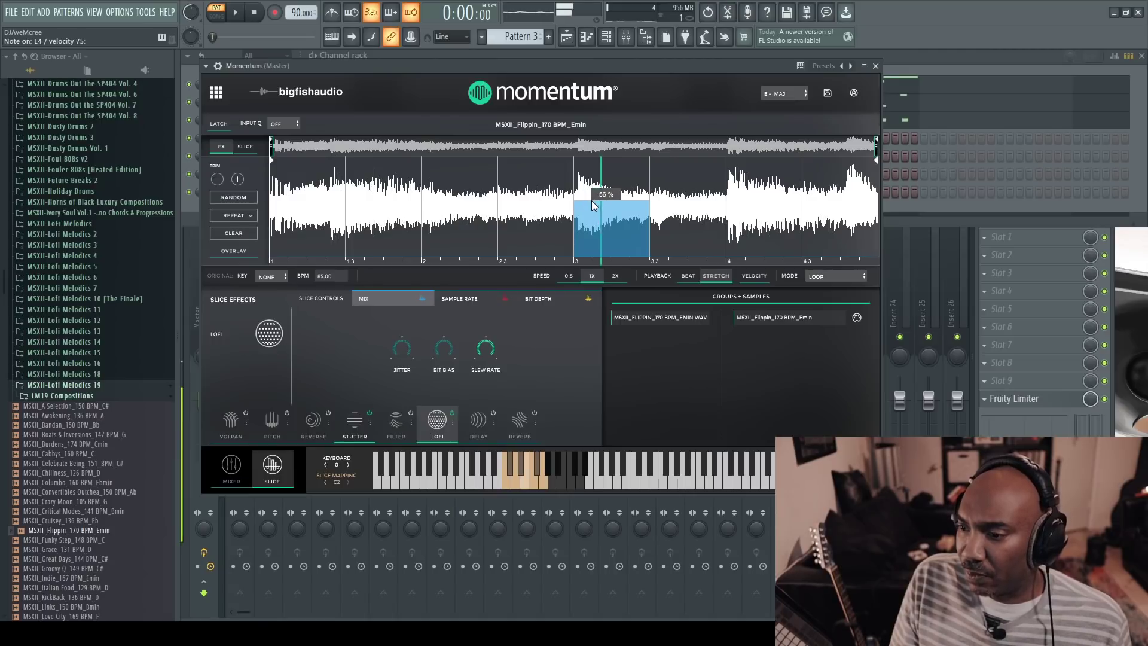
left_click(317, 238)
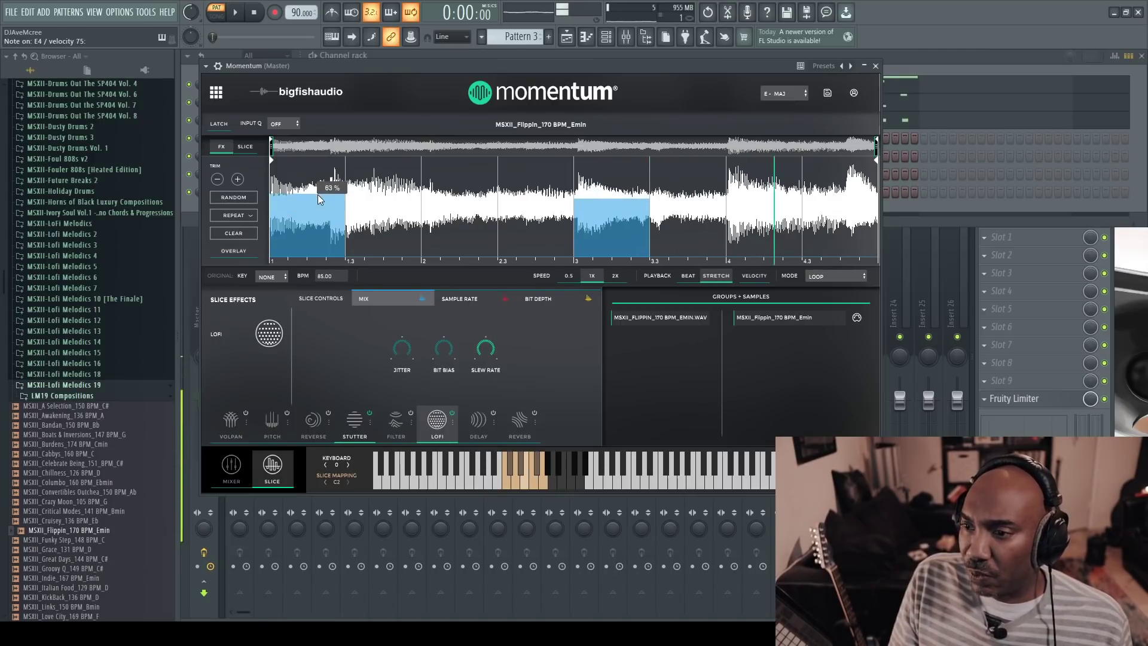
left_click(374, 238)
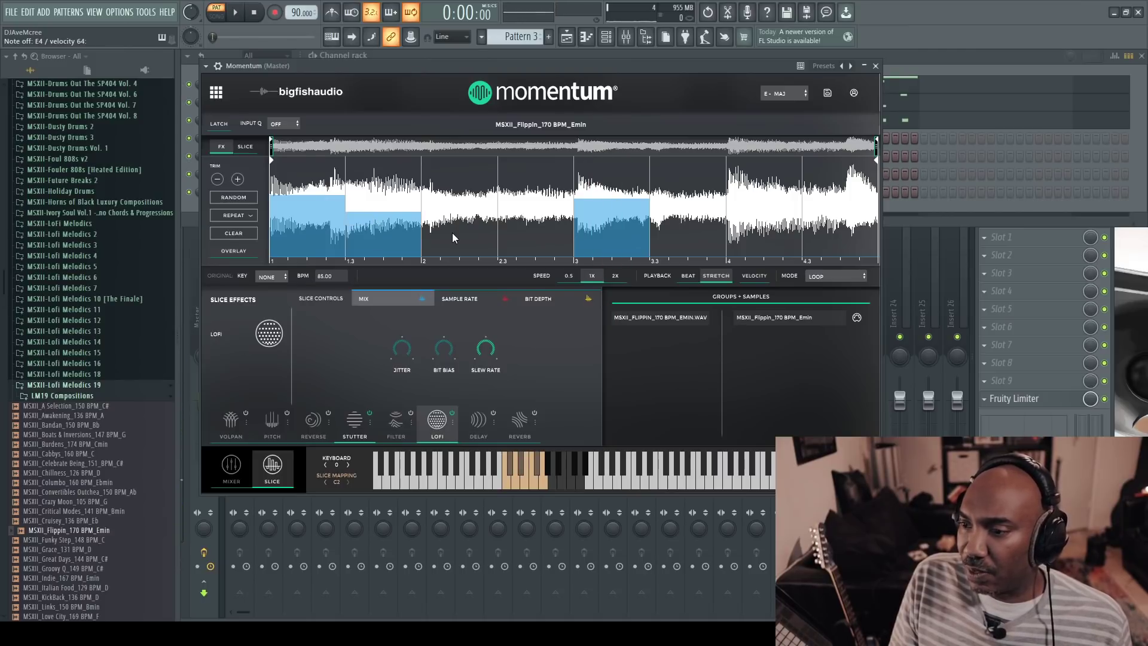
left_click_drag(452, 232, 449, 181)
left_click_drag(531, 238, 531, 228)
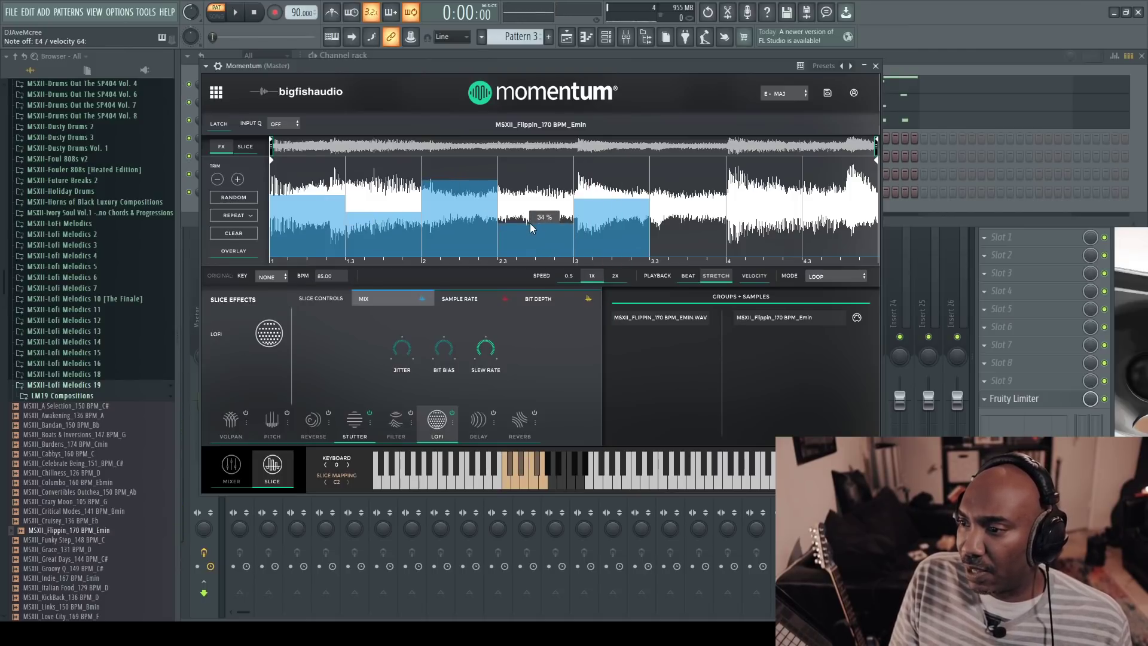
left_click_drag(671, 245, 677, 206)
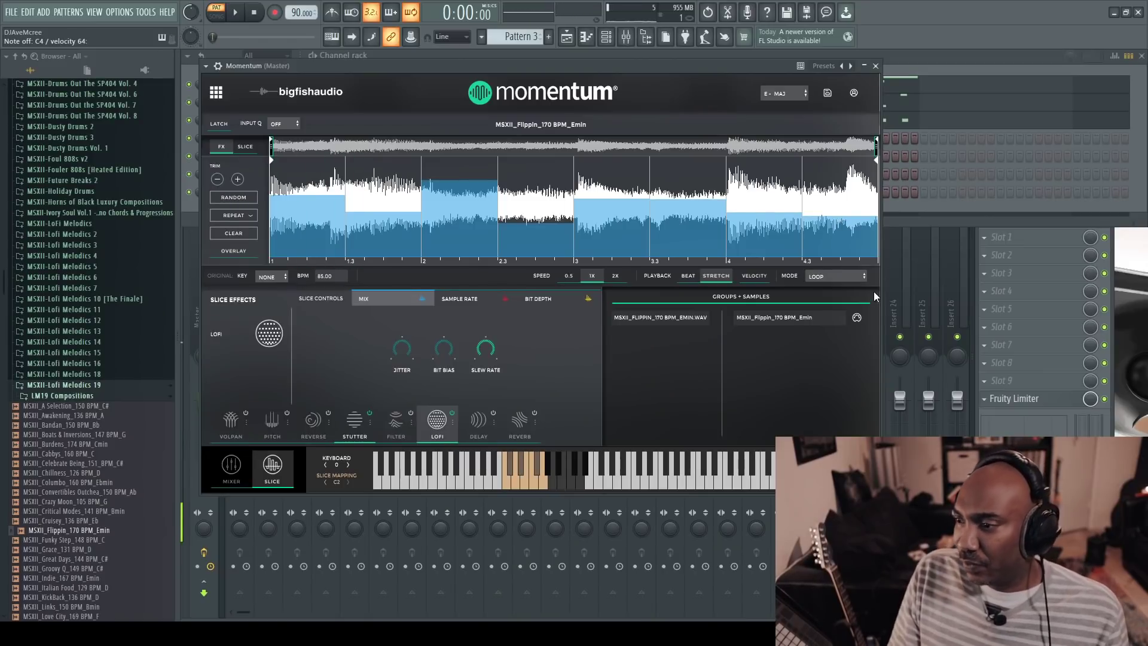
Step: Set the loop's playback mode to Shot and play the pattern
left_click(845, 278)
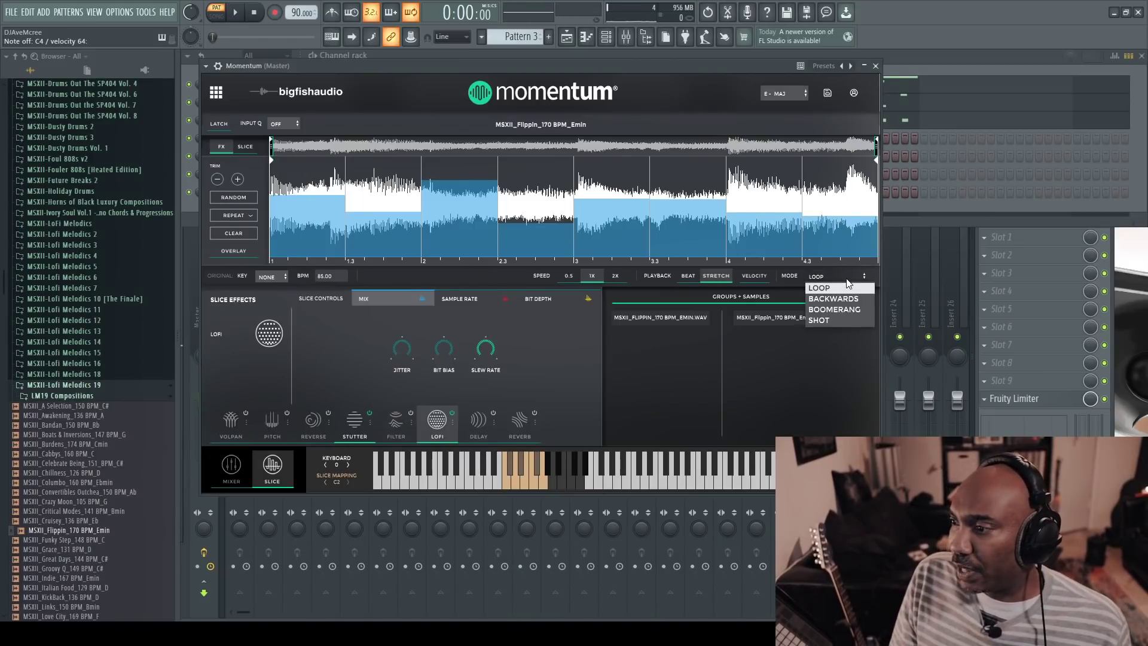
left_click(841, 318)
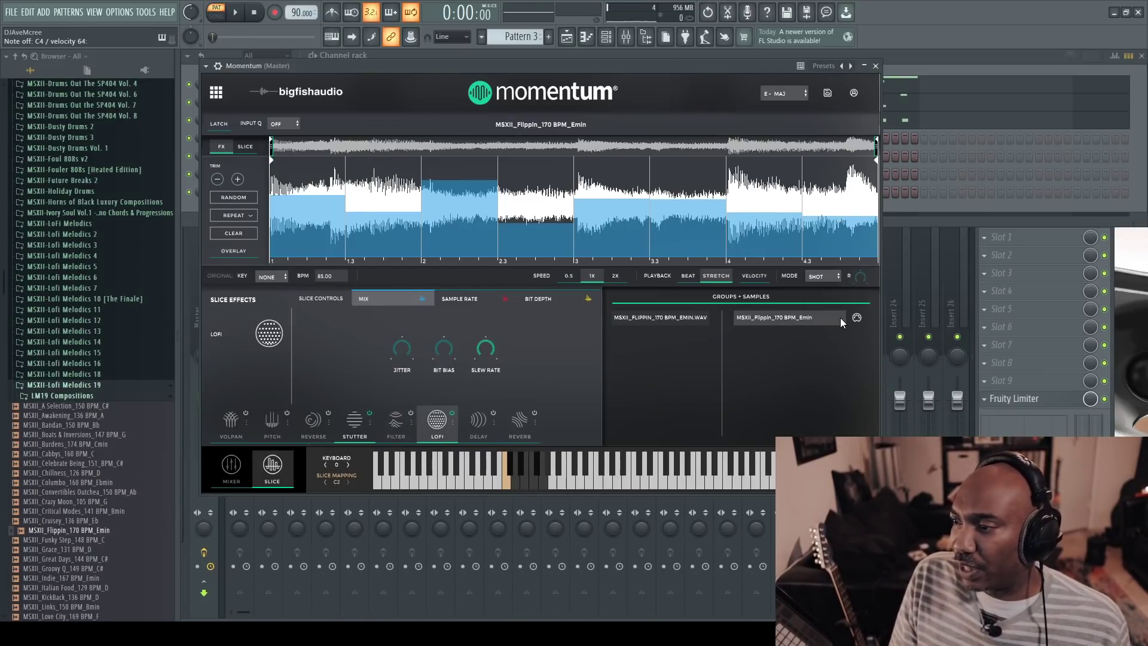
key("space")
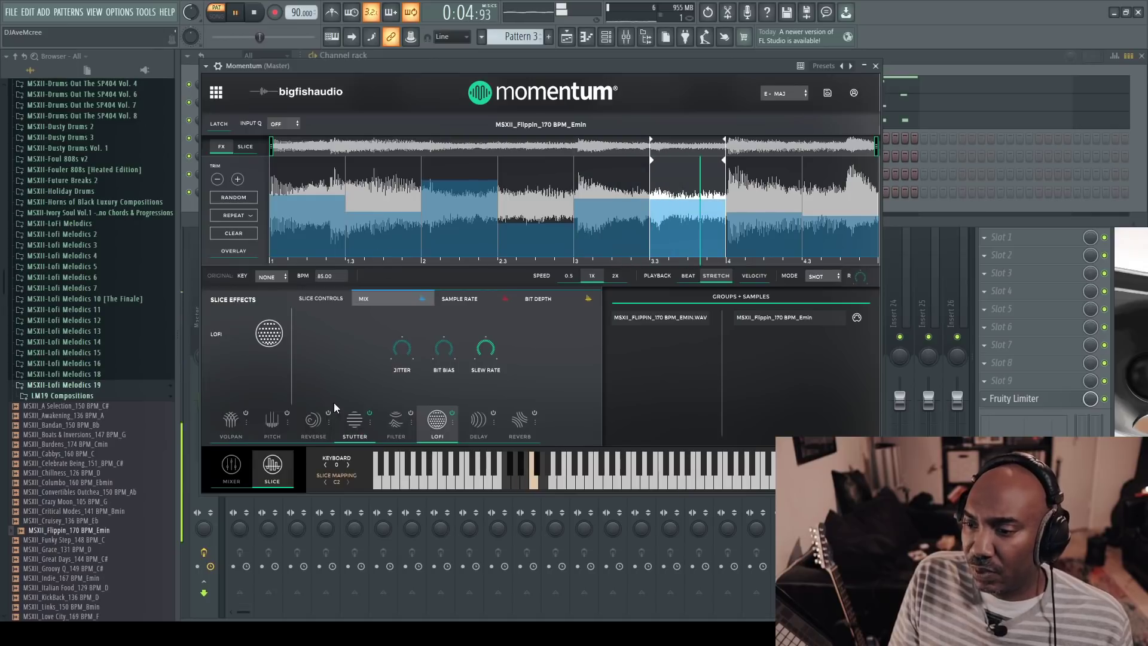
Step: Enable the Reverse slice effect and apply it fully to the second and third slices
left_click(314, 419)
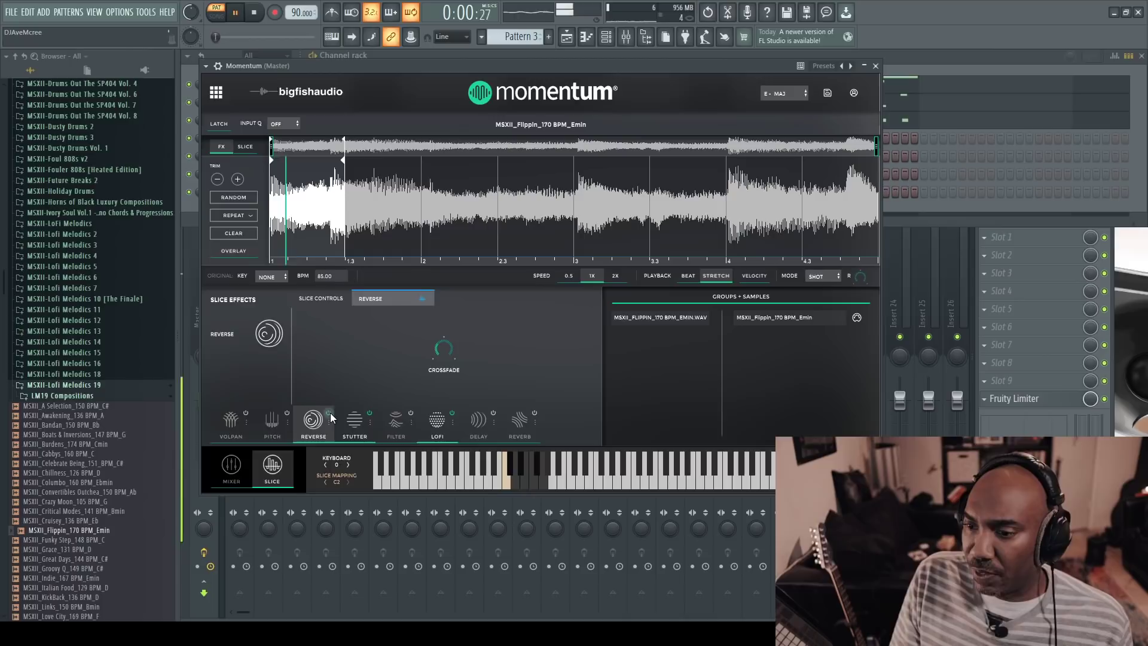
left_click(365, 193)
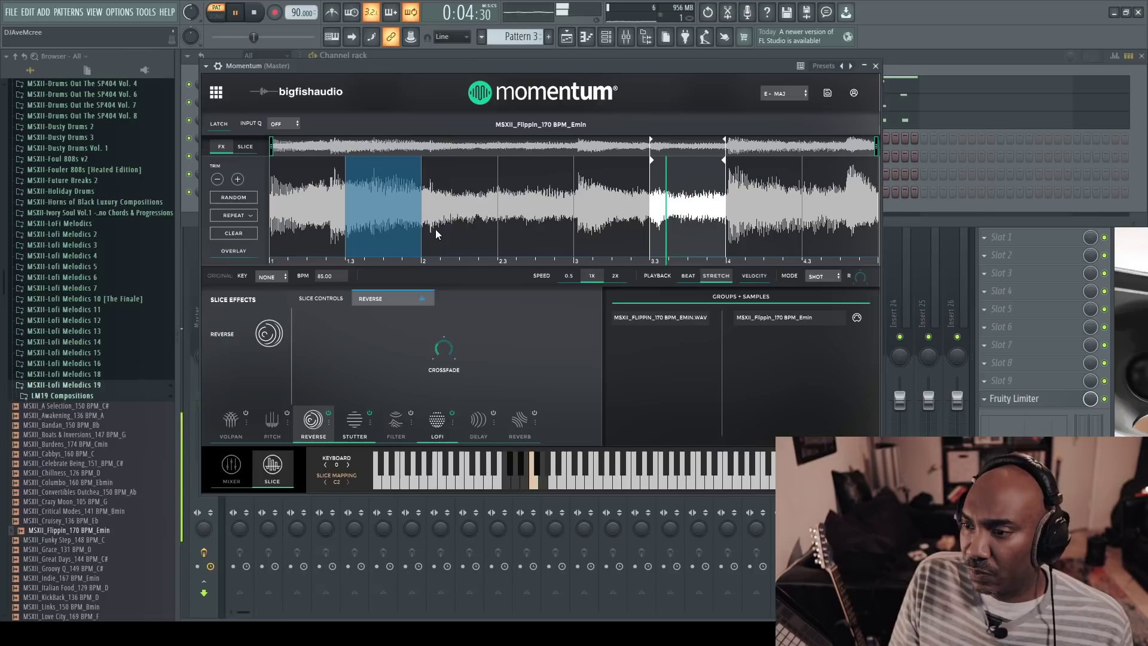
left_click(454, 202)
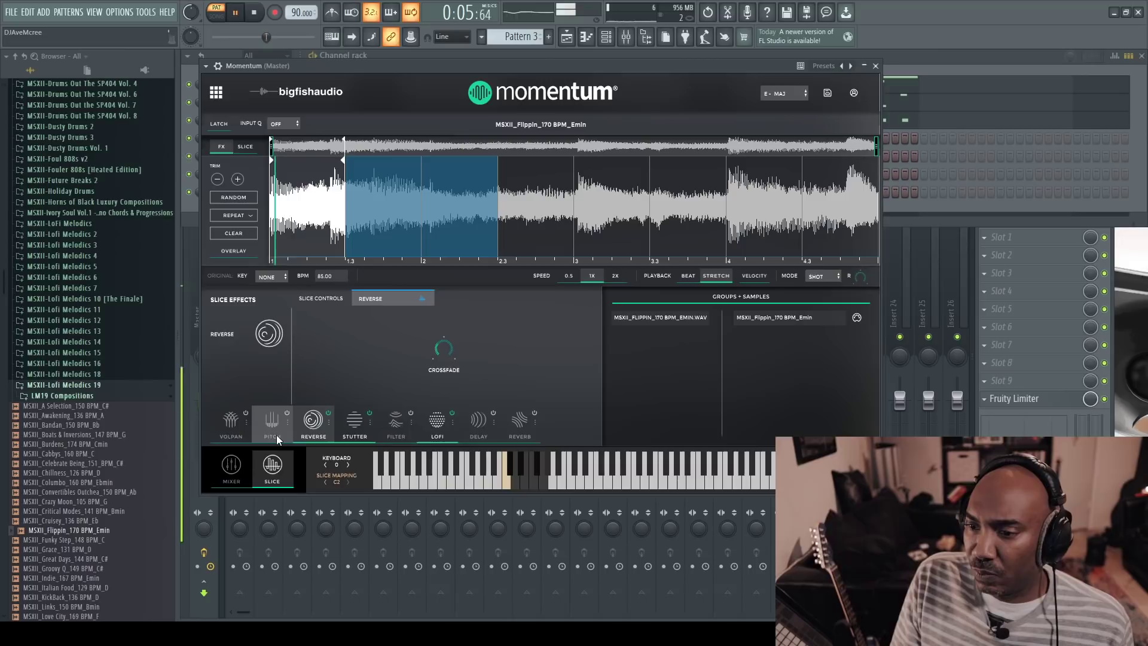
Step: Open the Reverb slice effect's settings
left_click(516, 433)
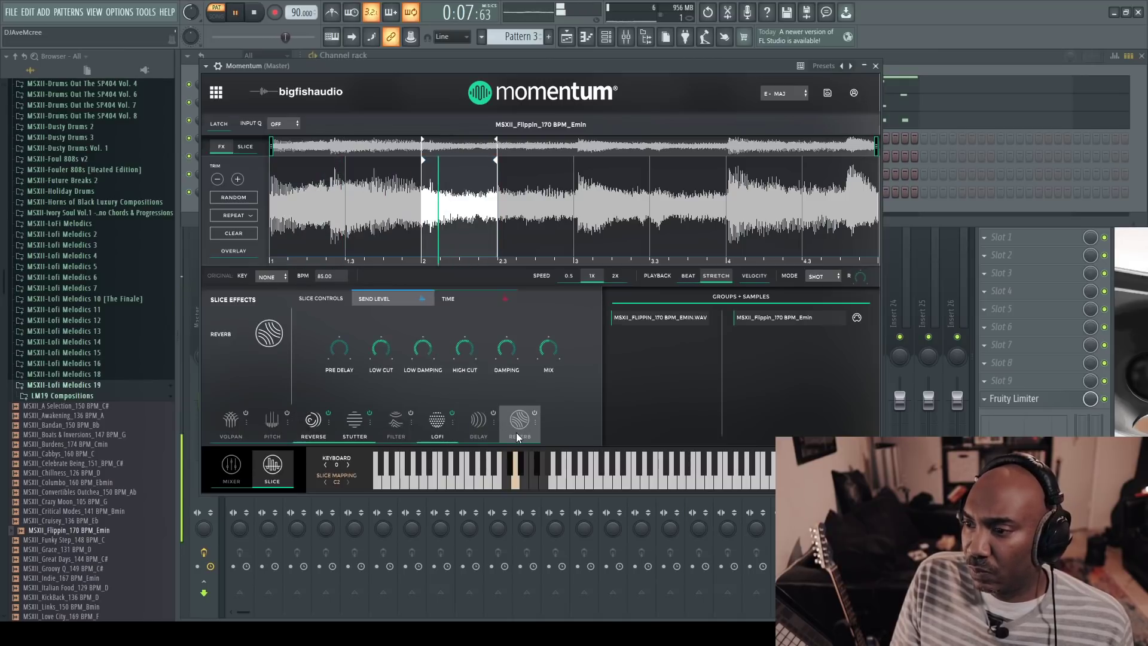